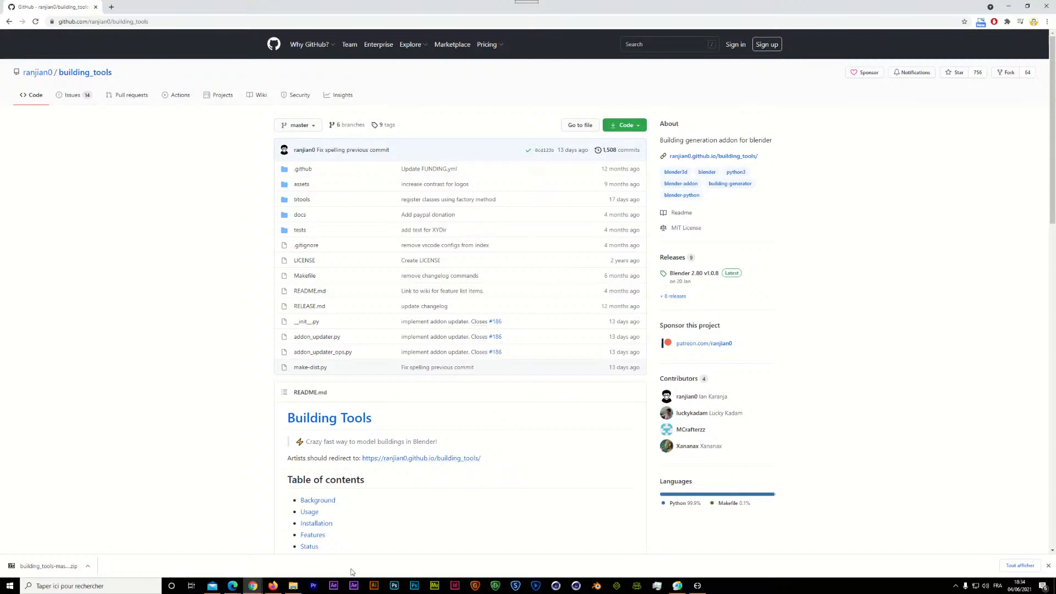
- Return to the building_tools GitHub page in Chrome and show the repository's code download options
click(696, 587)
click(40, 16)
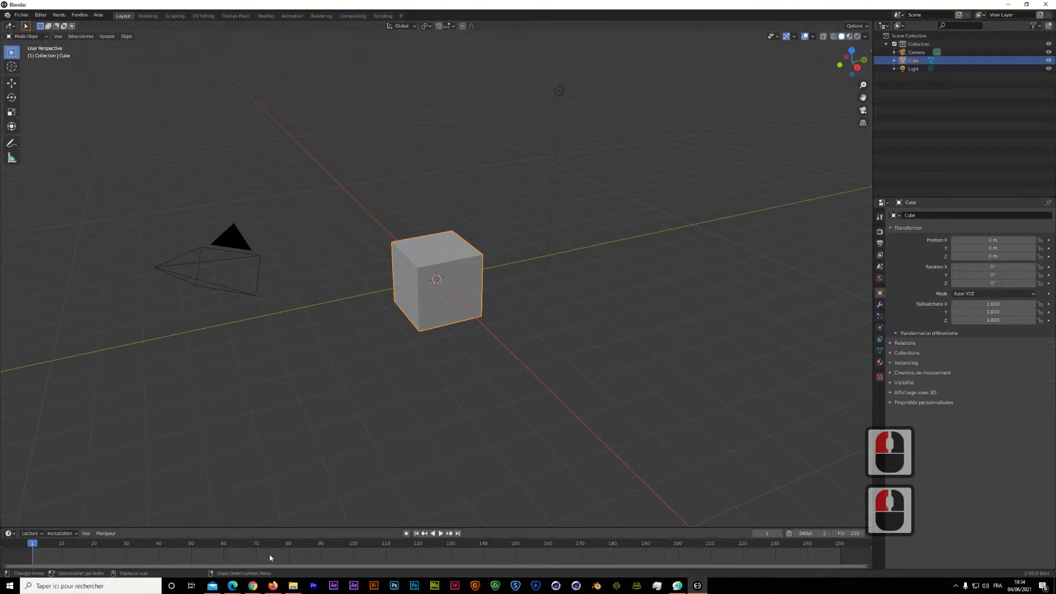
mouse_move(253, 586)
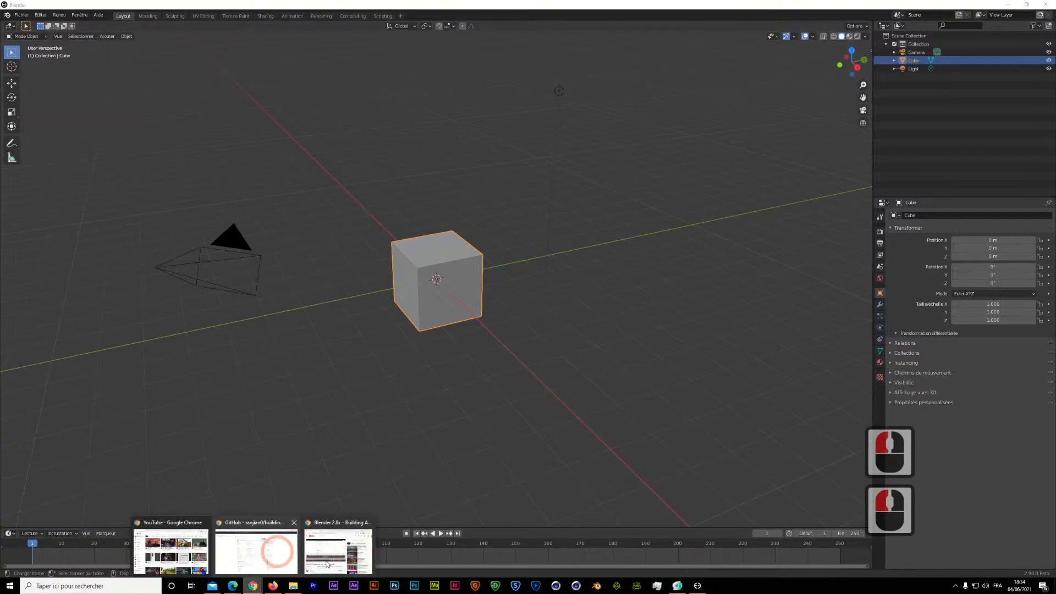
click(275, 544)
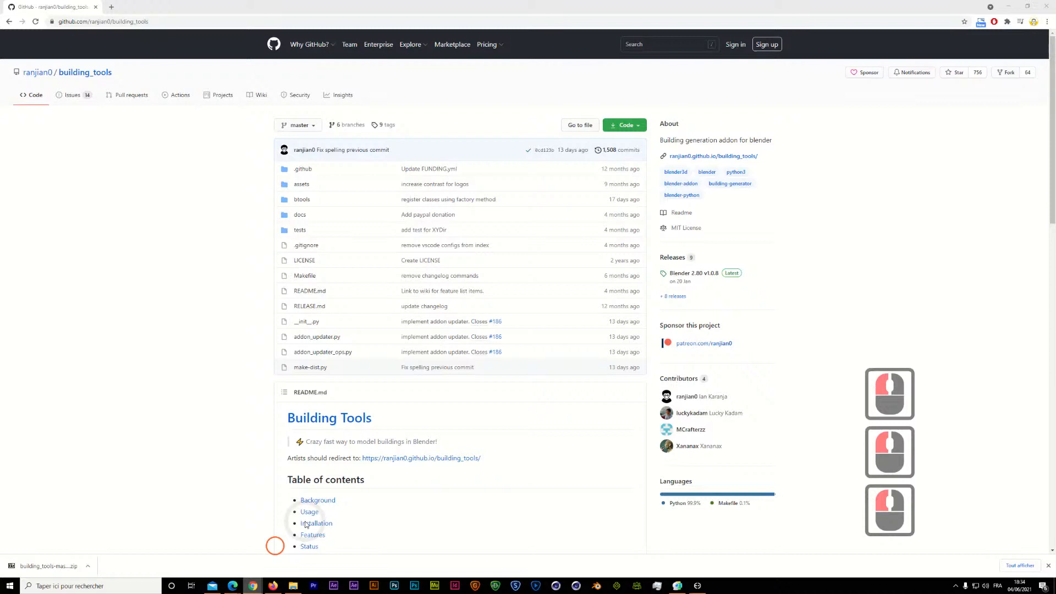
click(634, 126)
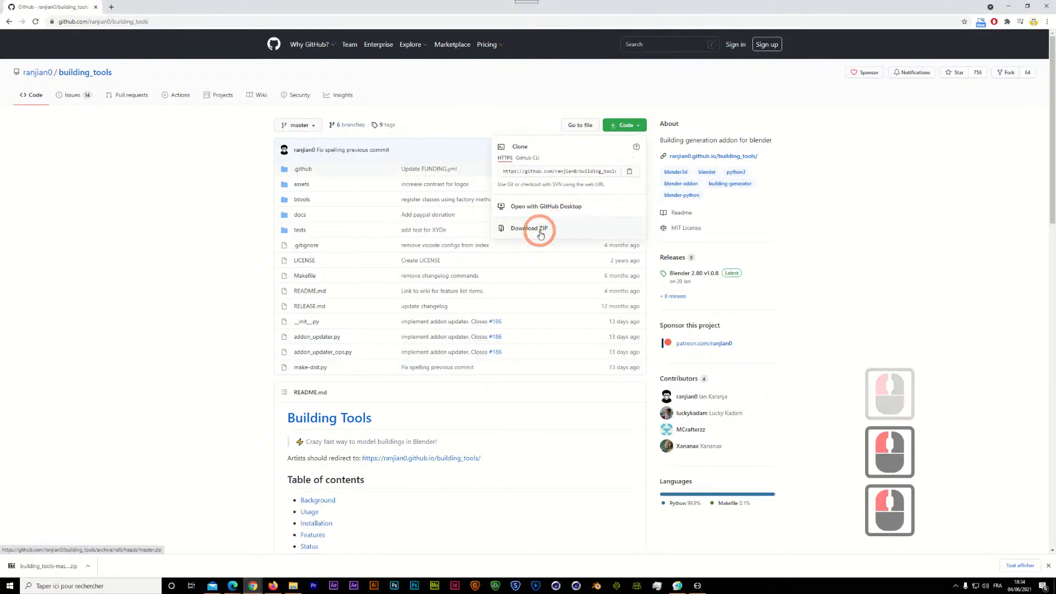
- Switch to Blender, open the add-on installation file browser from the preferences, and close both windows without installing
click(698, 586)
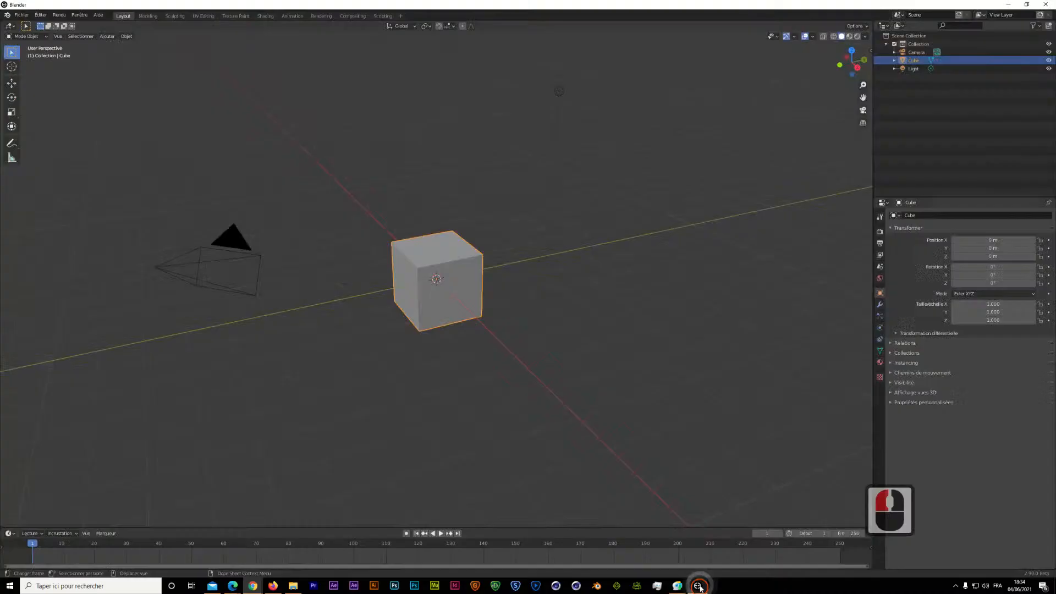
click(41, 15)
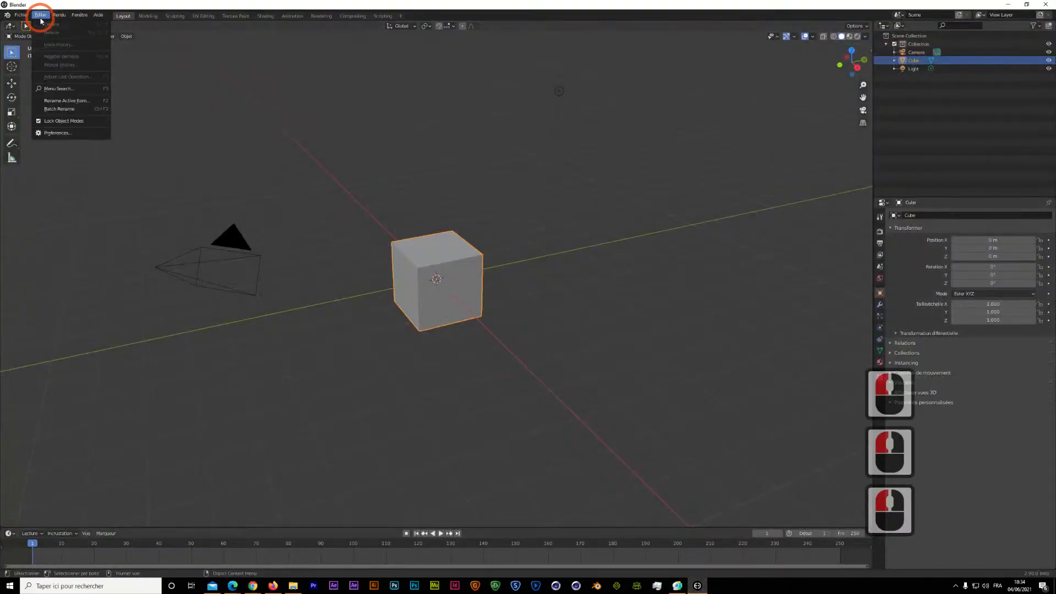
click(49, 136)
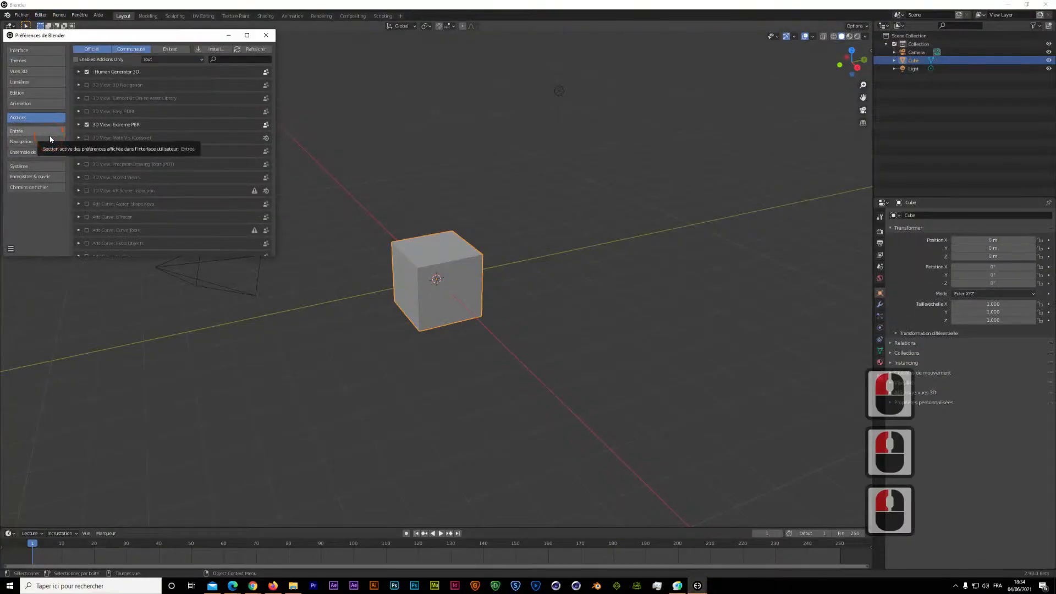
click(214, 49)
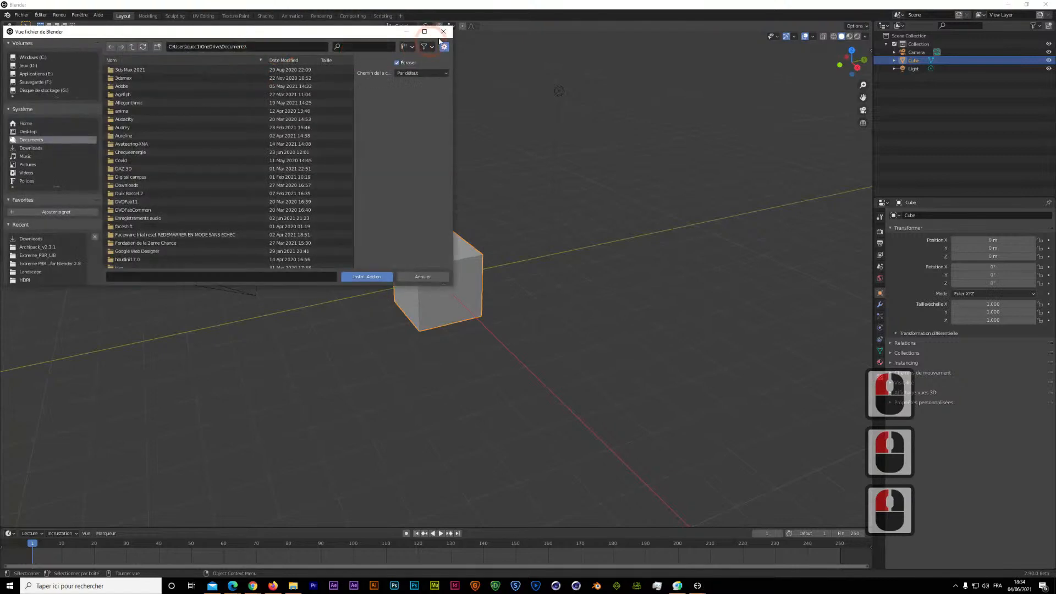
click(442, 33)
click(276, 33)
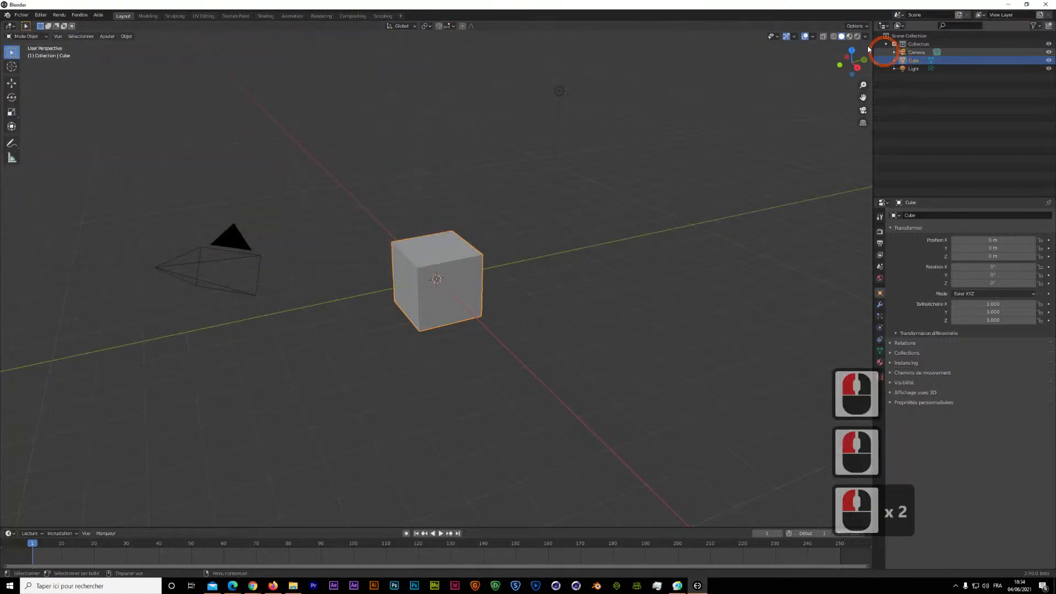
- Reveal the Building Tools add-on's controls beside the 3D view and create a default floorplan
drag(871, 50, 775, 55)
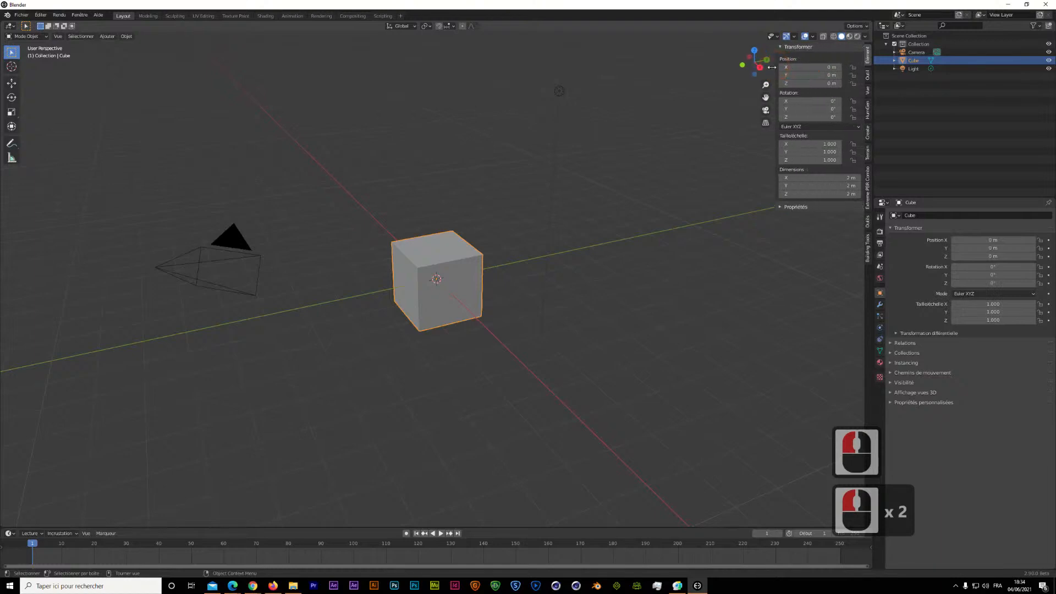
click(867, 248)
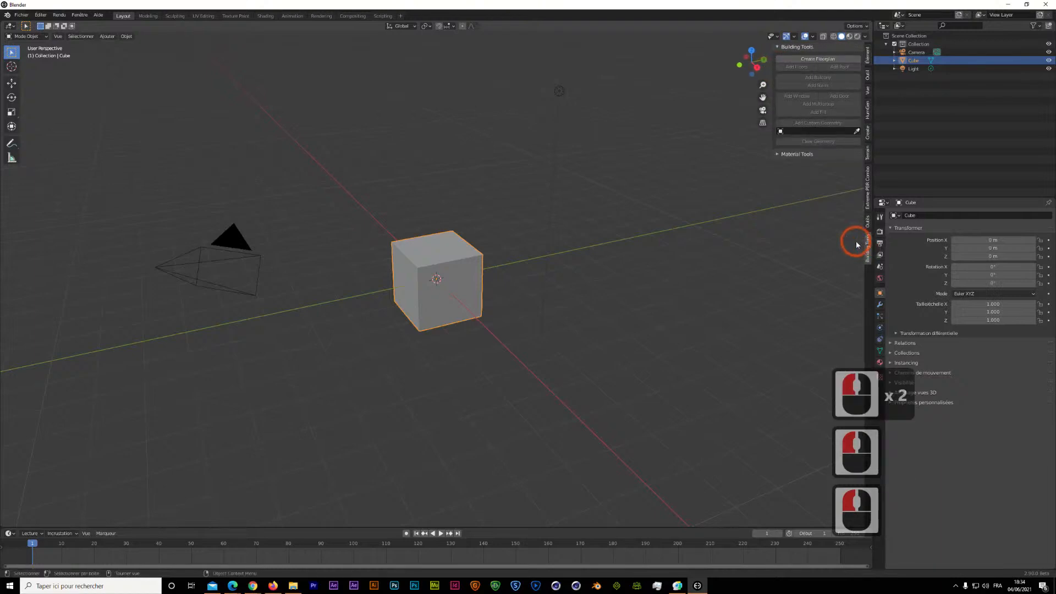
click(813, 60)
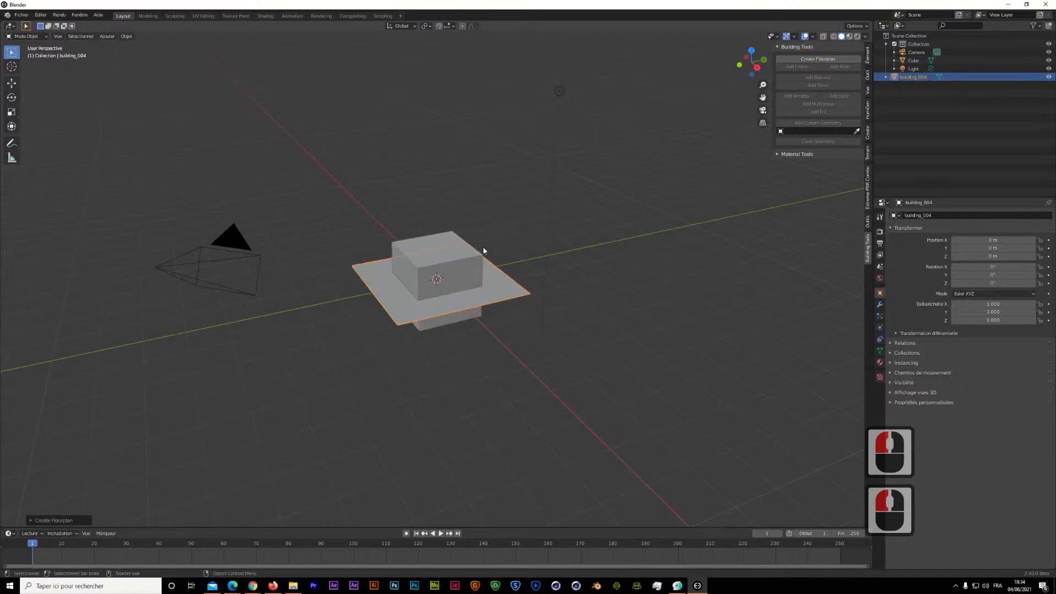
- Delete the default cube and the first floorplan from the scene
click(468, 254)
key(Delete)
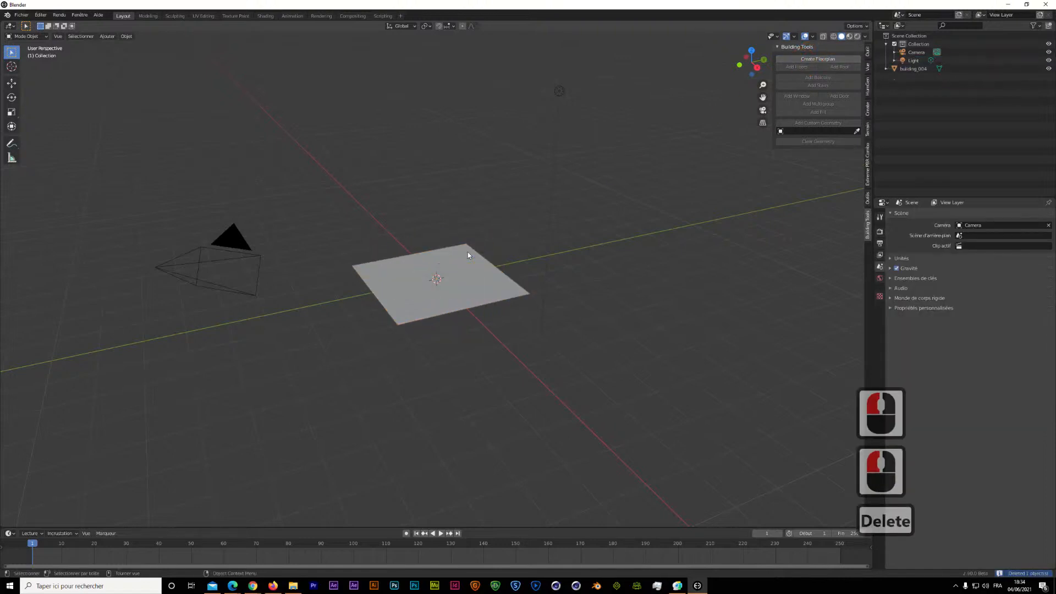
click(468, 254)
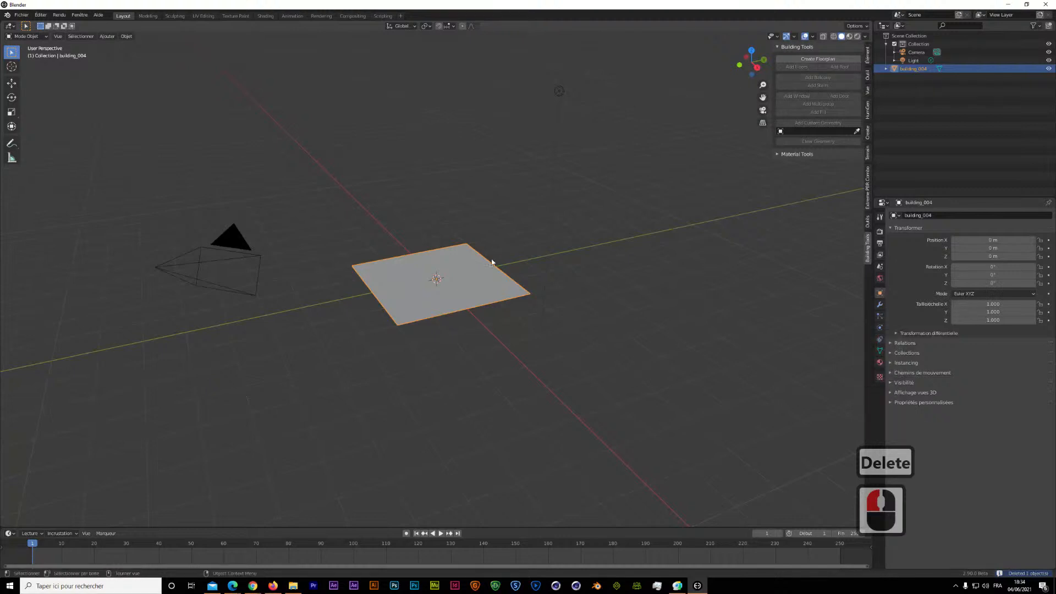
key(Delete)
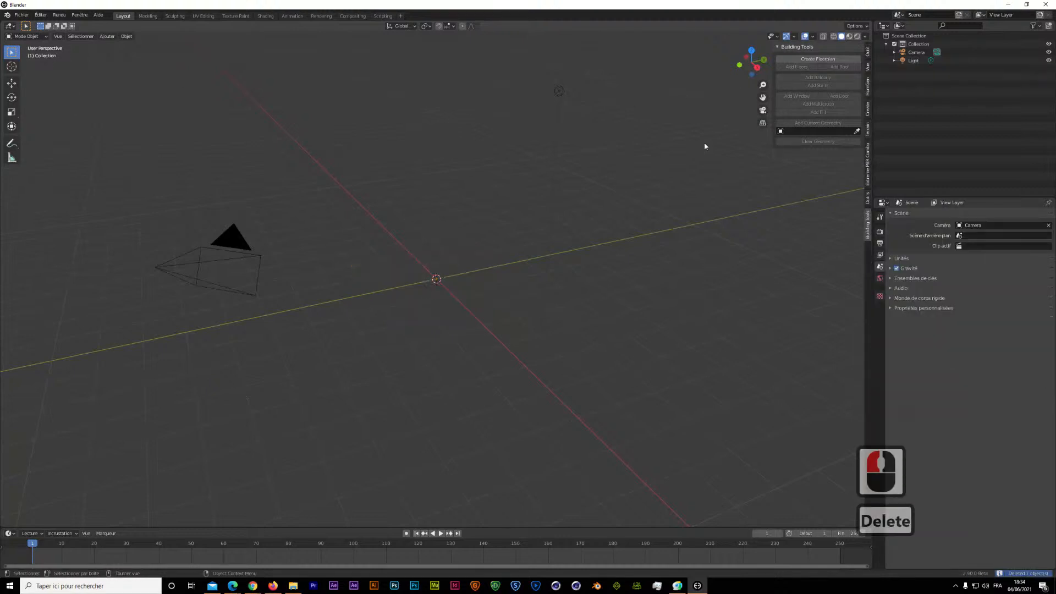
- Create a new rectangular floorplan and increase its width to 6 m
click(818, 59)
click(31, 521)
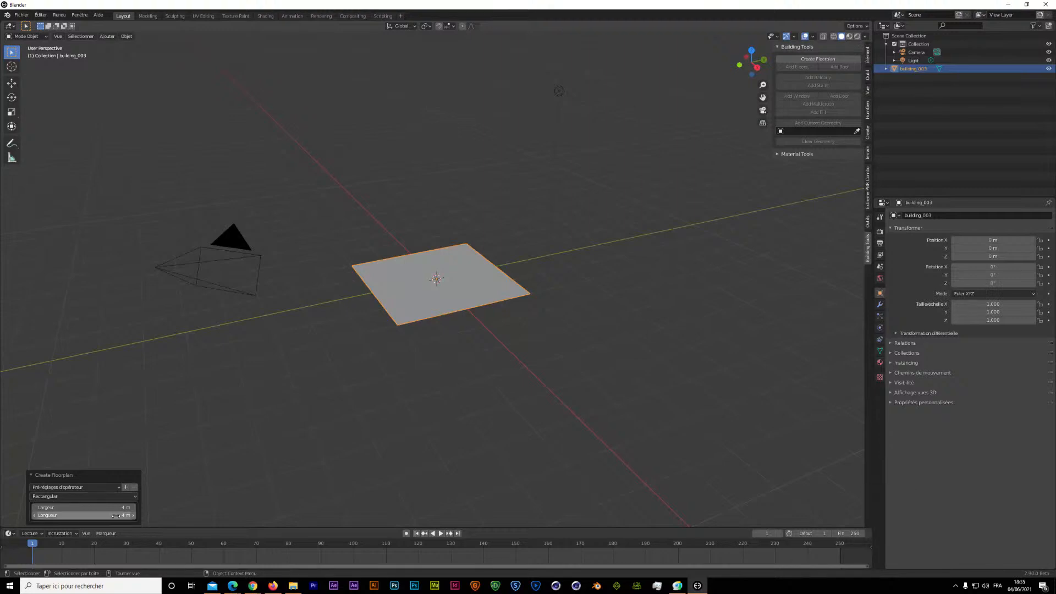
drag(123, 509, 211, 513)
- Try the circular floorplan type and enlarge its radius
click(53, 496)
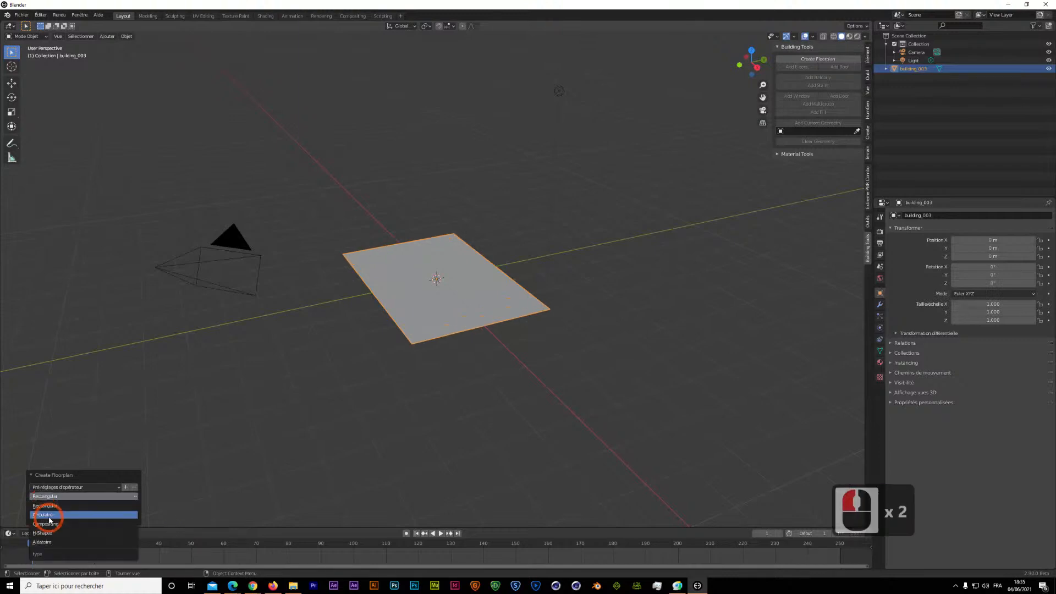
click(49, 515)
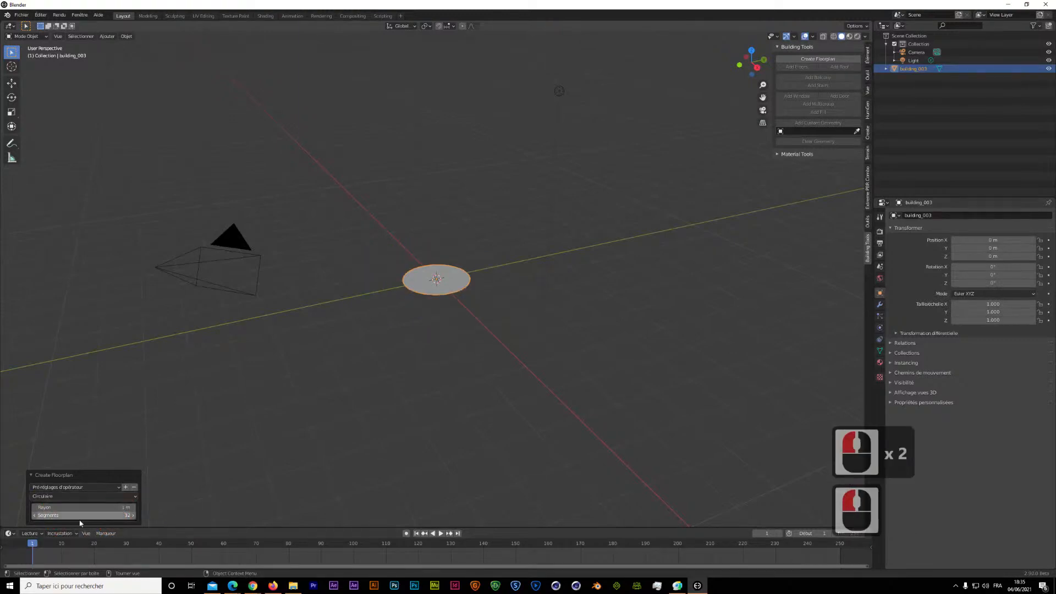
drag(121, 508, 199, 510)
click(31, 515)
- Try the Compositing floorplan type and lengthen one of its tails
click(49, 497)
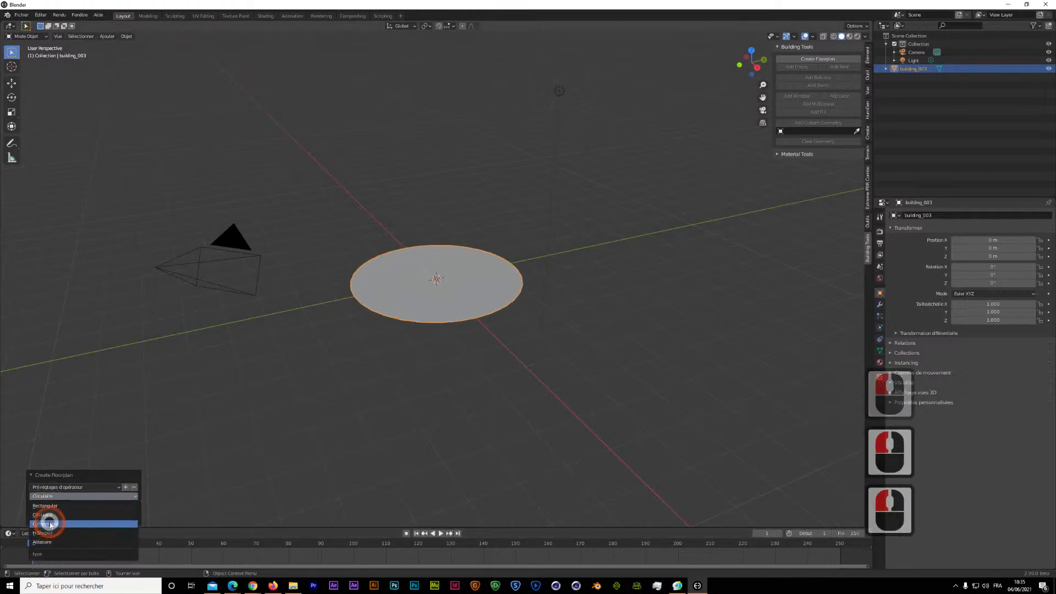
click(47, 522)
drag(125, 491, 189, 490)
- Change the floorplan type to H-Shaped and adjust Tail Length 1 to just under 1 m
click(55, 468)
click(57, 500)
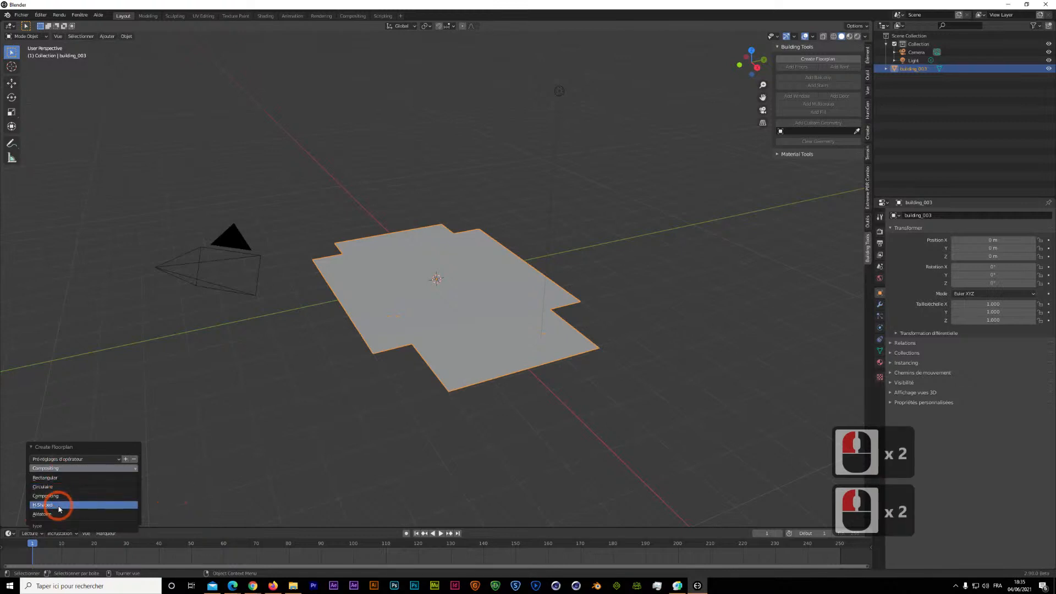
mouse_move(124, 491)
mouse_down()
mouse_move(154, 489)
mouse_move(121, 491)
mouse_up()
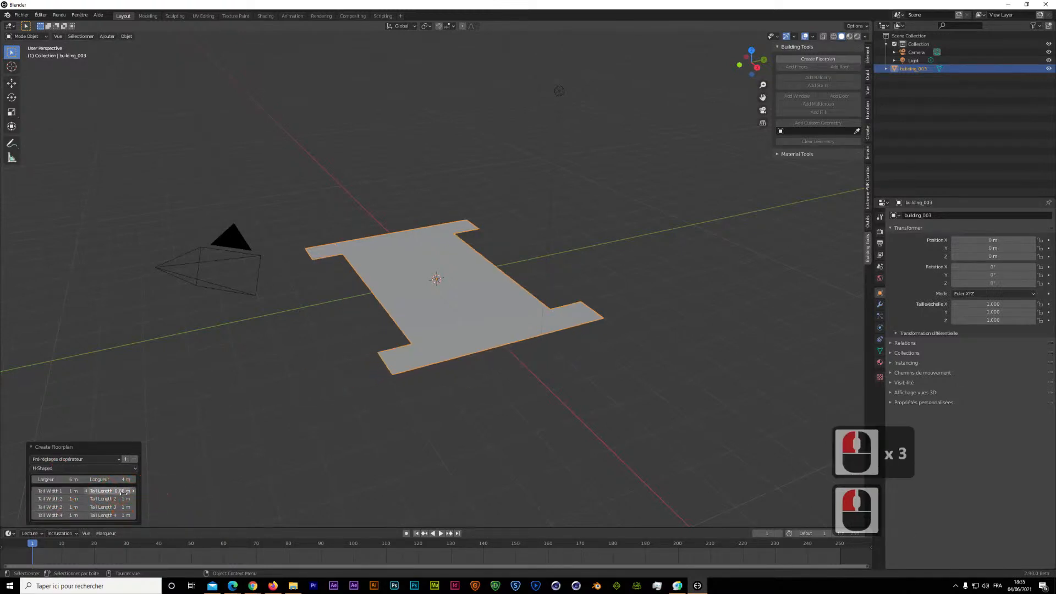
- Try the random floorplan type and switch back to H-Shaped
click(64, 468)
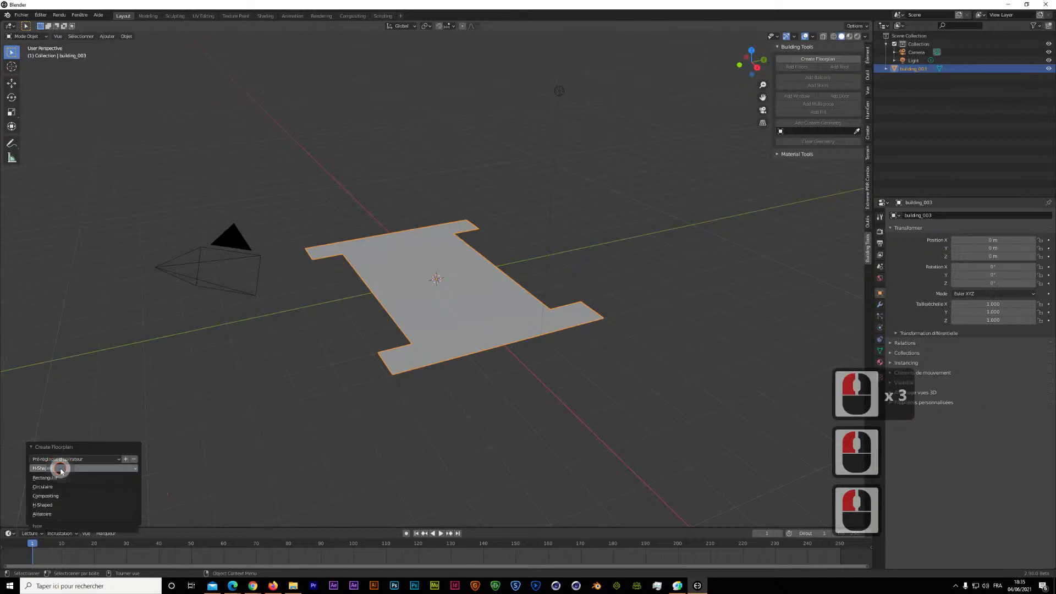
click(57, 514)
click(113, 480)
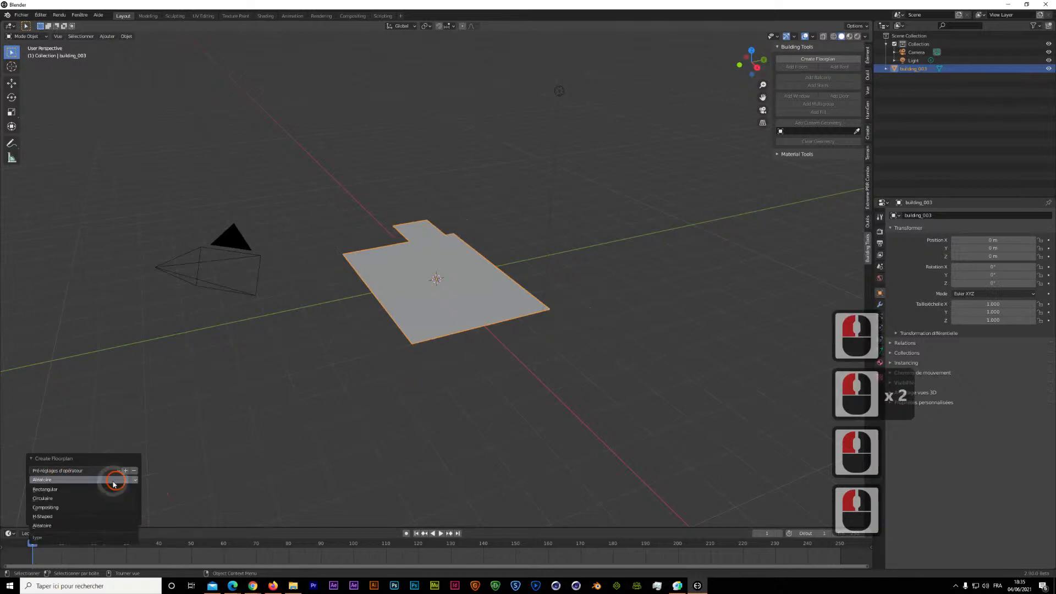
click(60, 516)
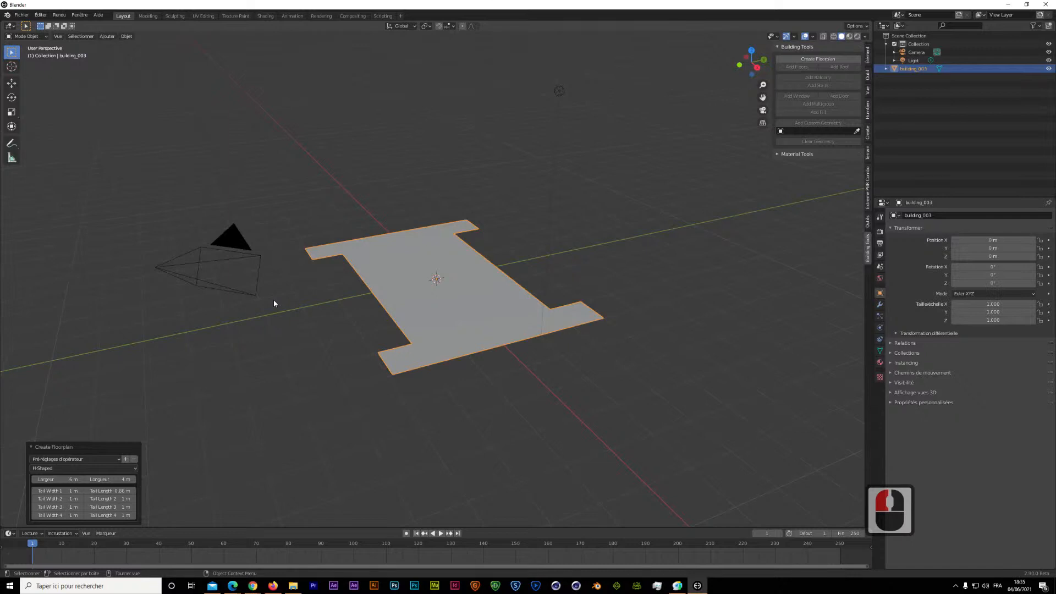
- Enter Edit Mode on the H-shaped floorplan and add floors with a floor count of 3
key(Tab)
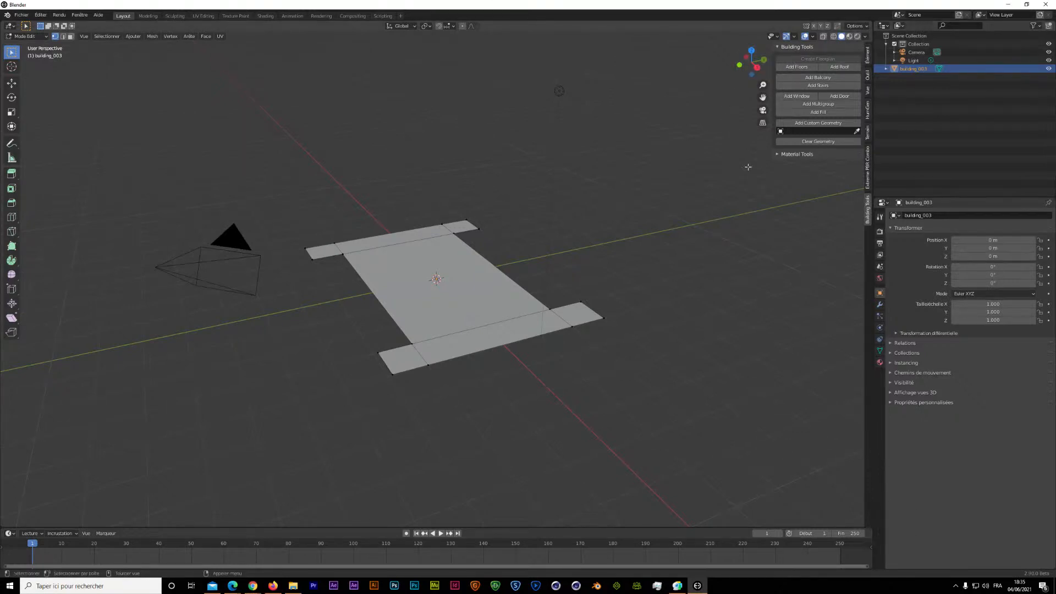
click(801, 68)
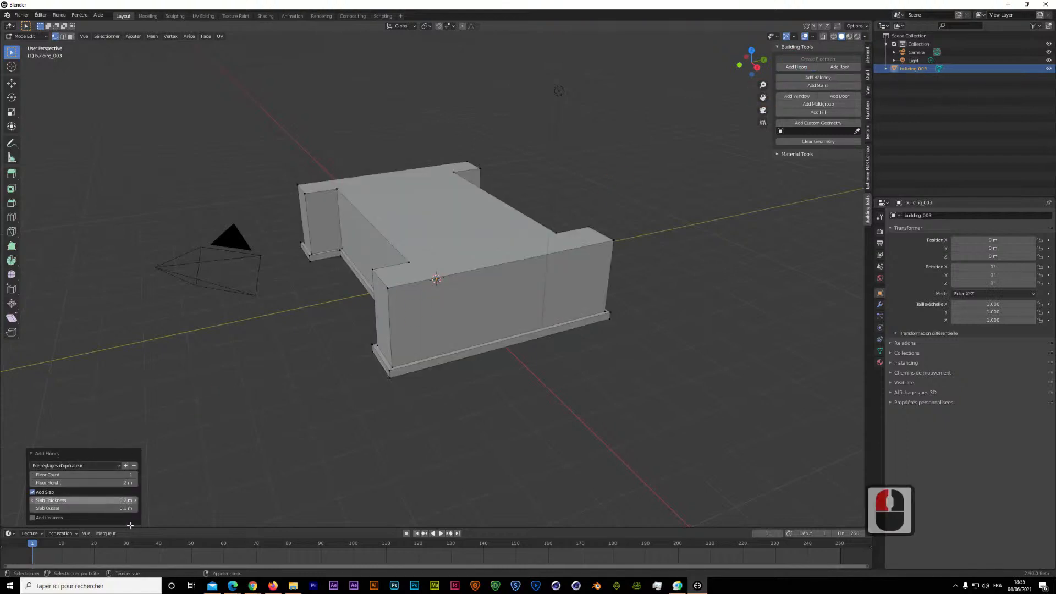
click(136, 475)
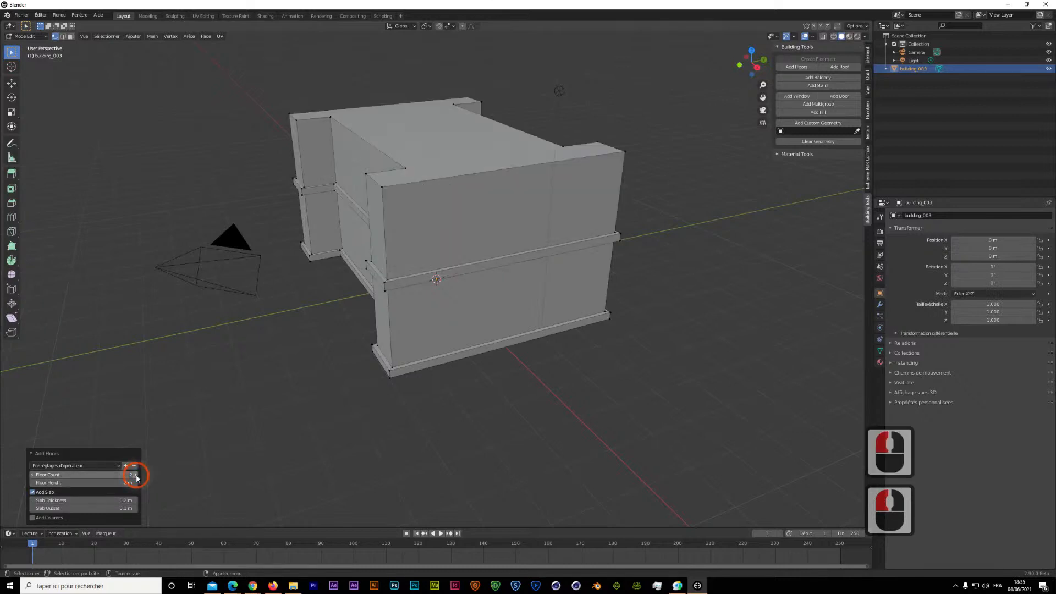
click(135, 475)
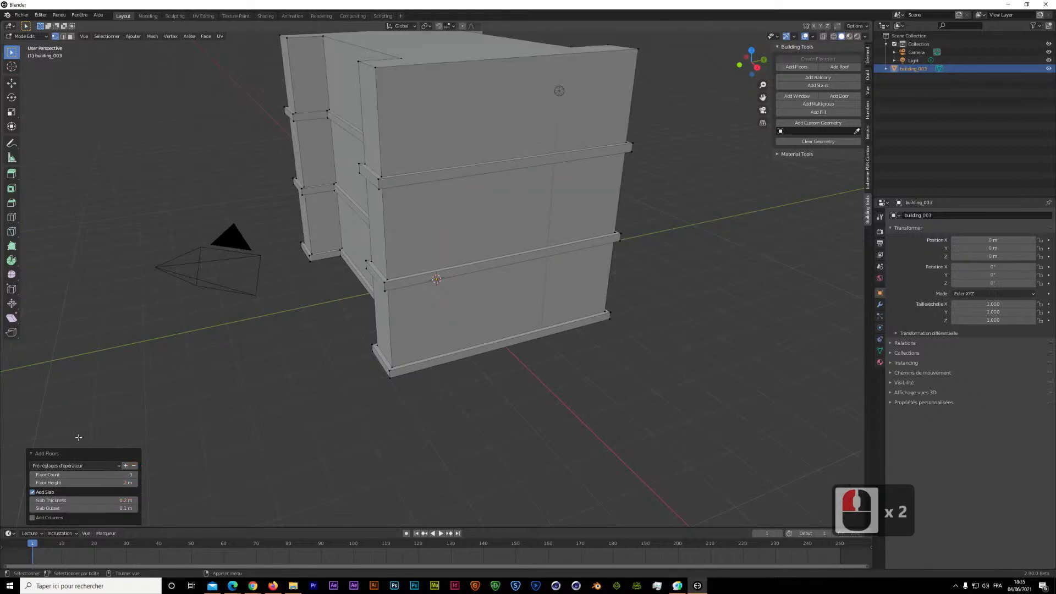
- Lower the floor height of the building to about 1.9 m
click(134, 483)
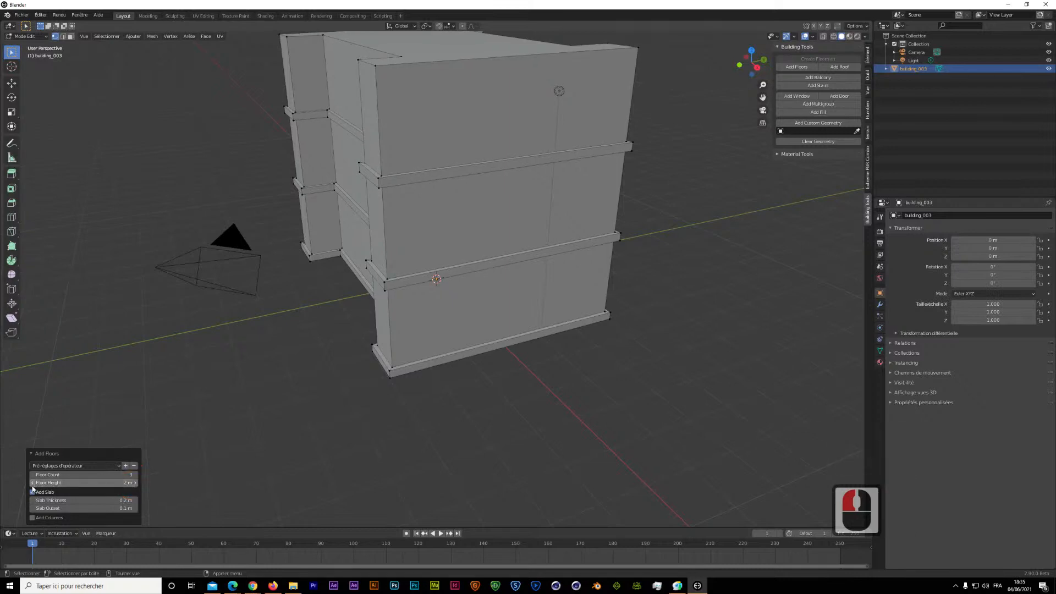
click(32, 484)
click(32, 482)
click(32, 483)
click(32, 482)
click(32, 483)
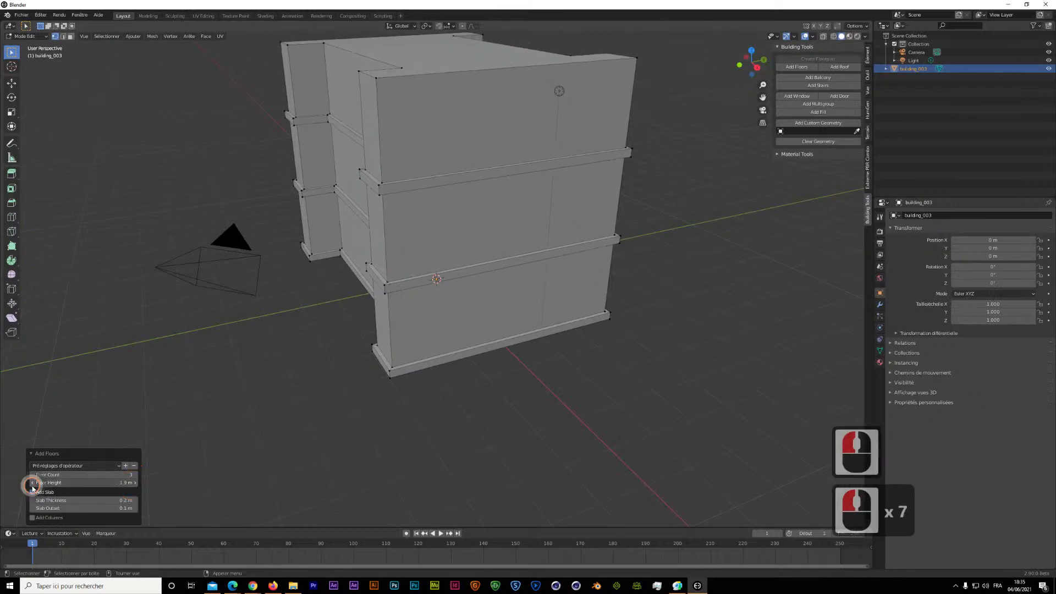
click(32, 482)
click(31, 483)
click(32, 483)
click(32, 483)
click(31, 483)
click(32, 483)
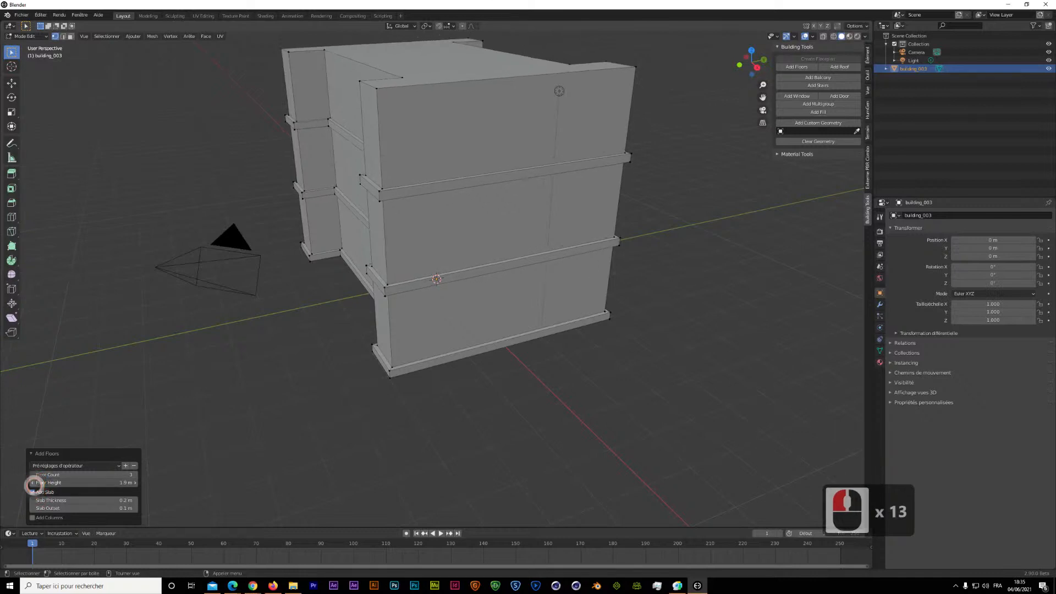
click(32, 483)
click(32, 483)
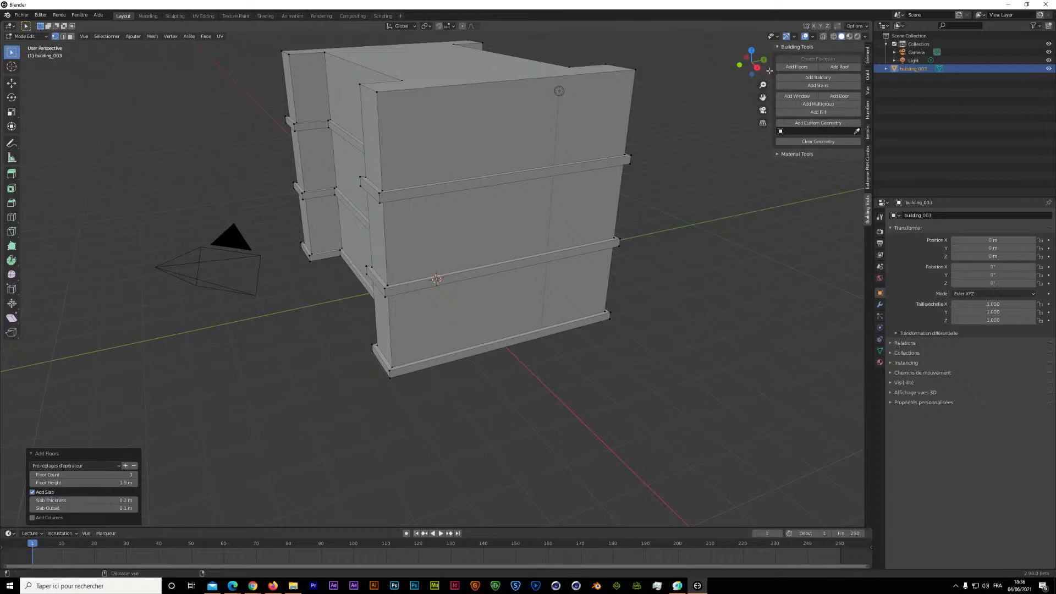
- Set the floor slabs' thickness to 0.37 m and their outset to 0.16 m
drag(752, 62, 738, 34)
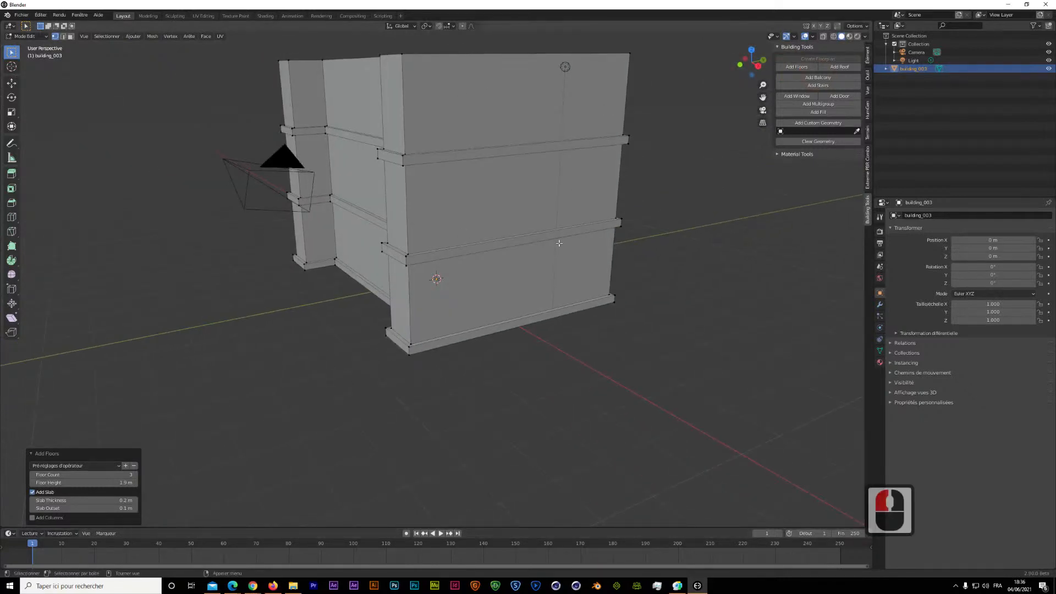
click(126, 502)
mouse_move(126, 502)
mouse_down()
mouse_move(142, 502)
mouse_move(117, 502)
mouse_move(168, 509)
mouse_move(136, 510)
mouse_up()
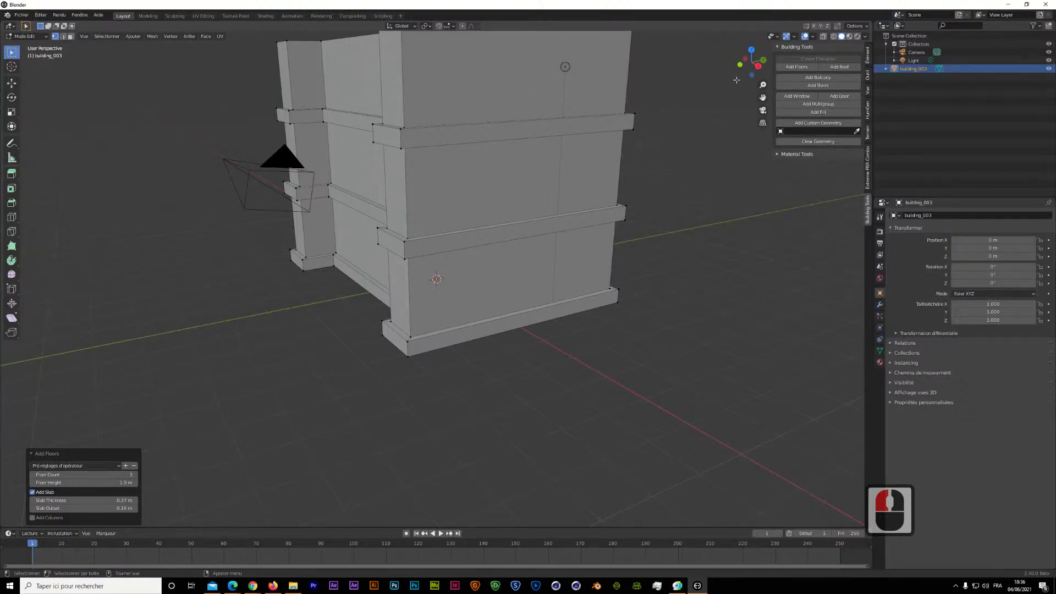
drag(763, 97, 761, 187)
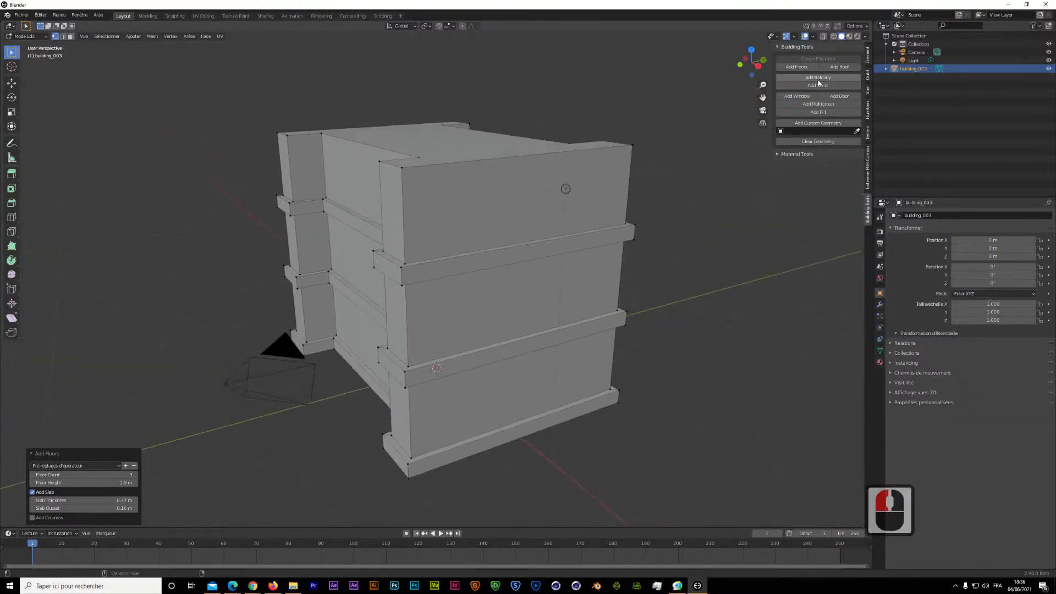
- Switch to face selection, select the building's top face and add a roof to it
click(845, 66)
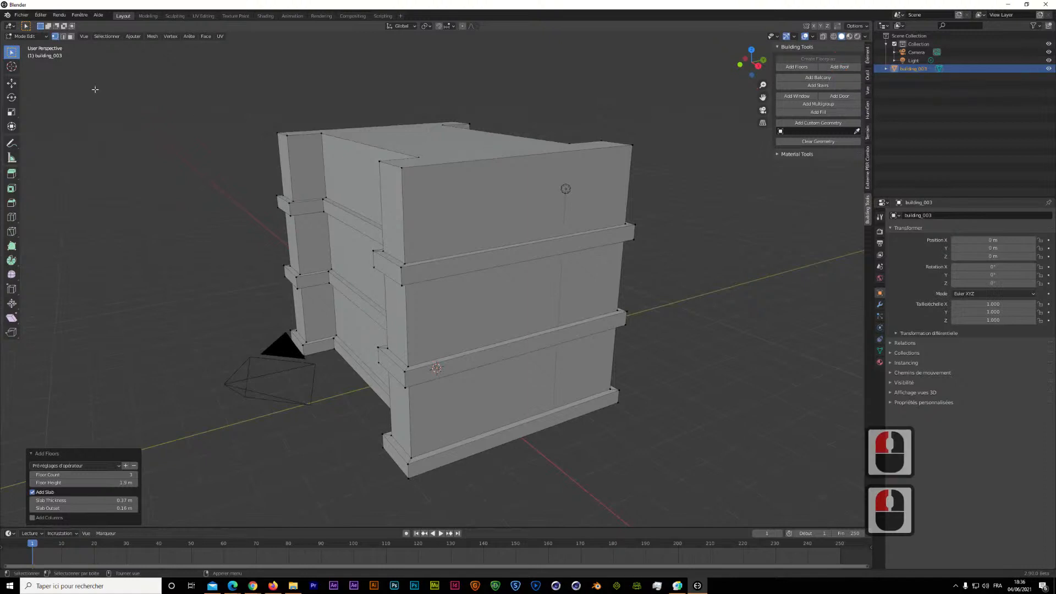
double_click(440, 151)
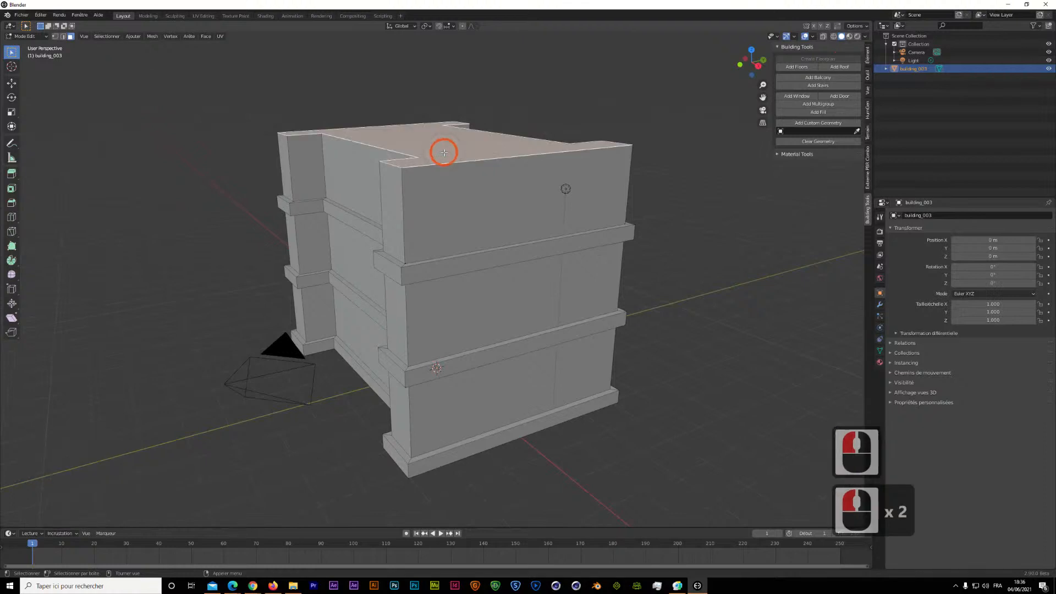
click(834, 67)
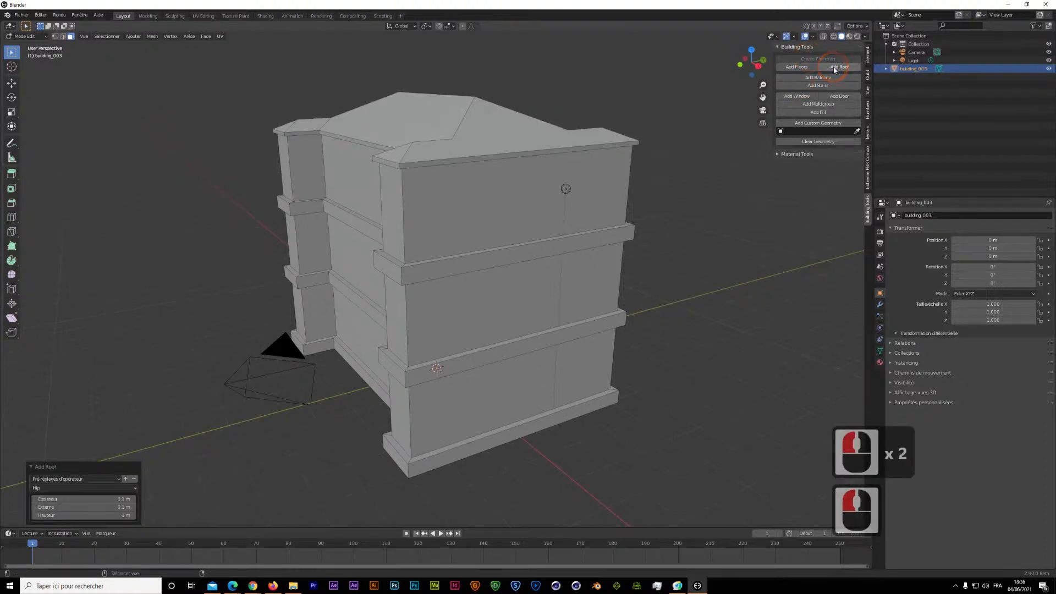
- Compare the flat, gable and hip roof types, and settle on the flat roof with a border
click(105, 488)
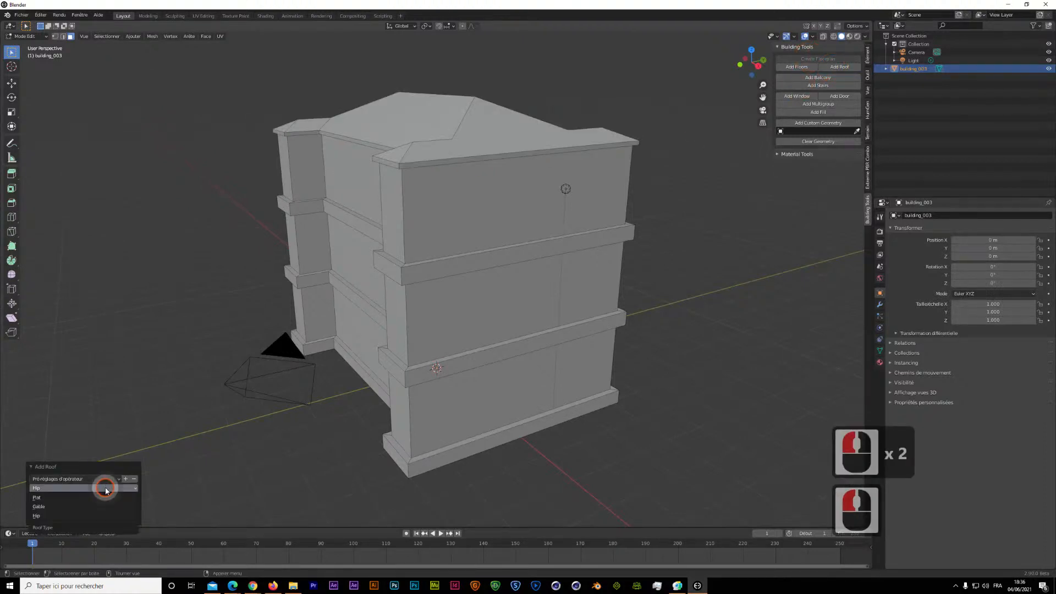
click(98, 491)
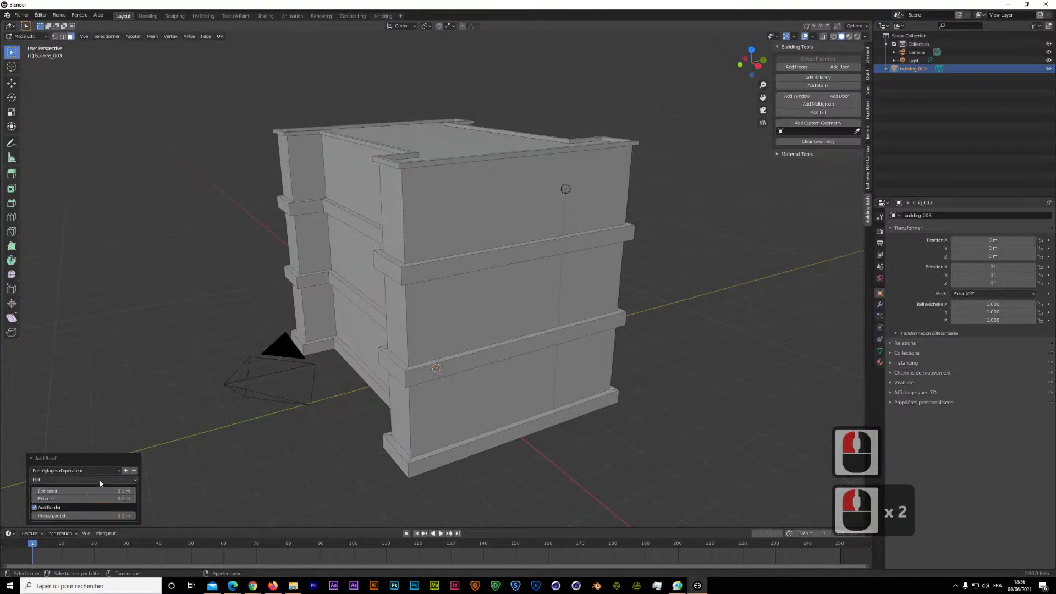
click(97, 480)
click(91, 490)
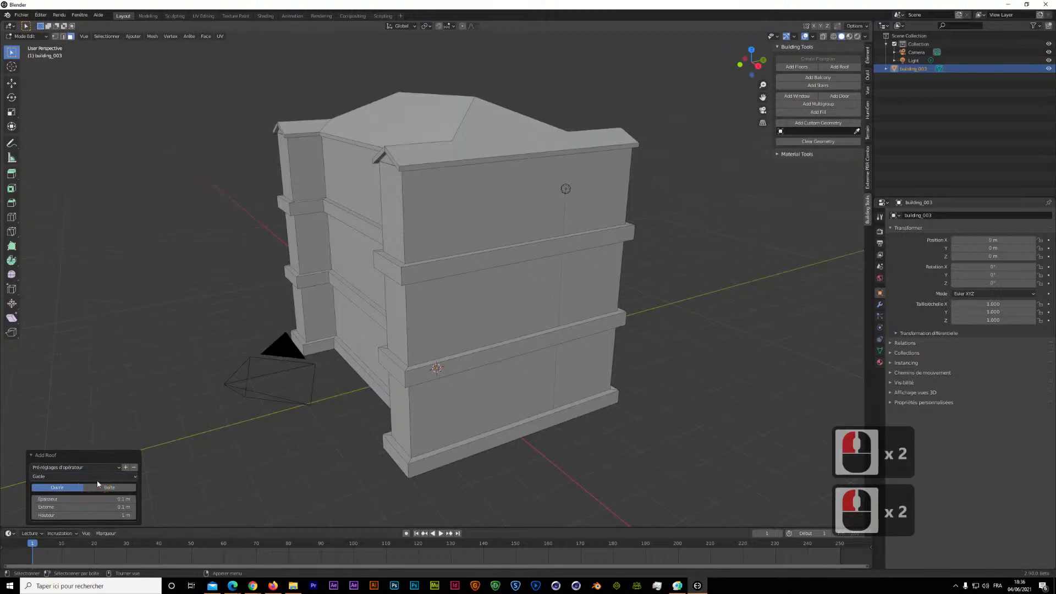
click(99, 477)
click(90, 490)
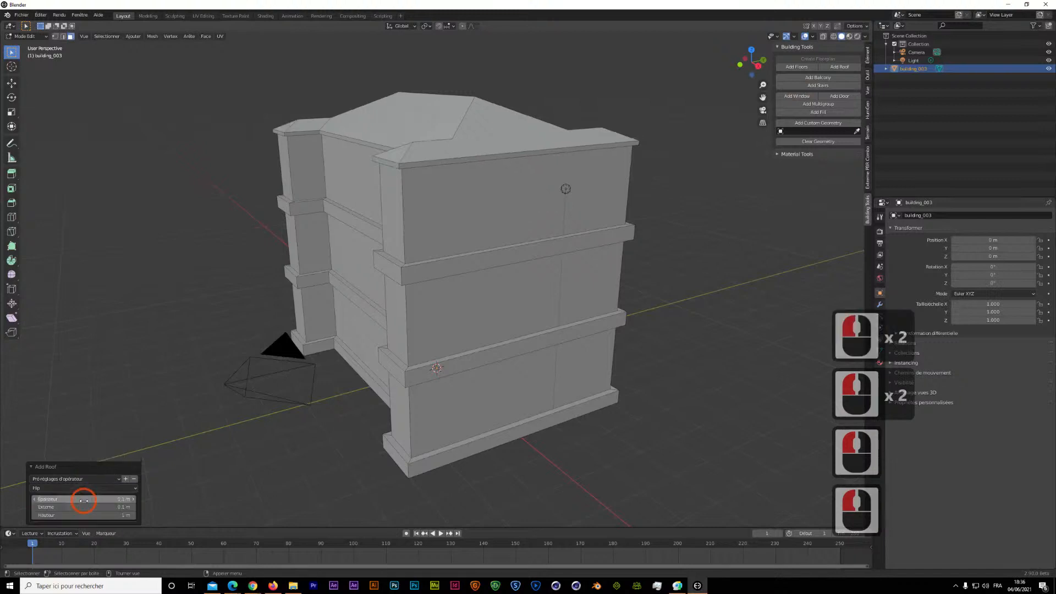
click(90, 488)
click(88, 499)
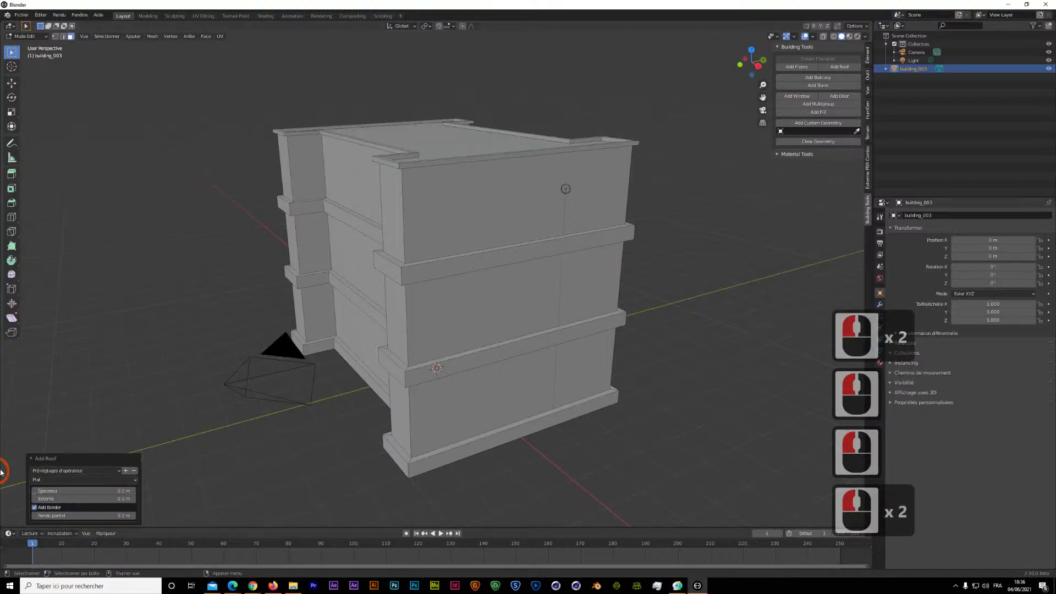
- Add a balcony to the top storey's long front wall and widen it to about 6.4 m
click(616, 302)
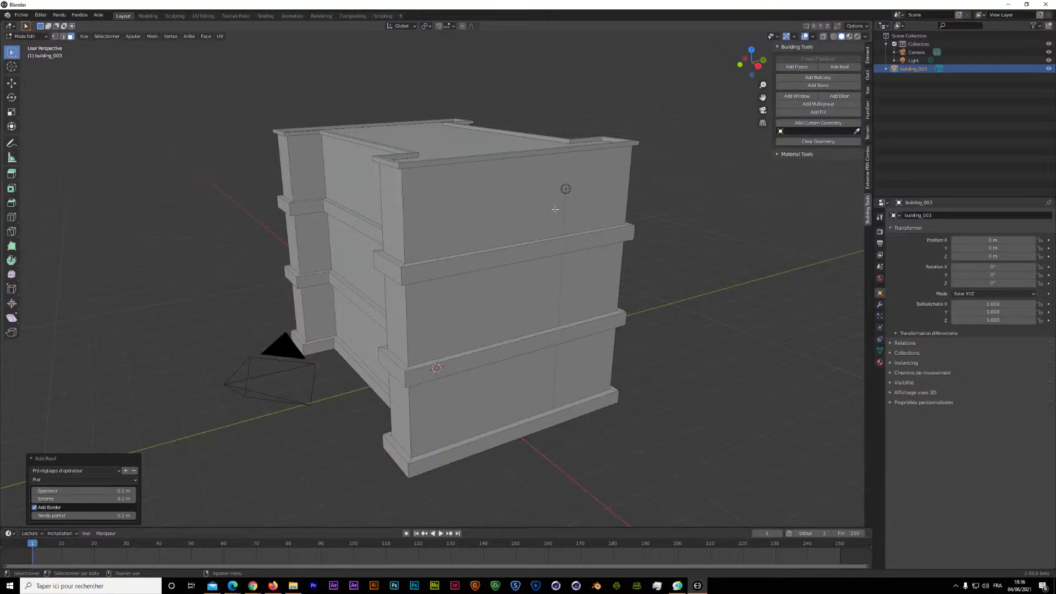
click(500, 220)
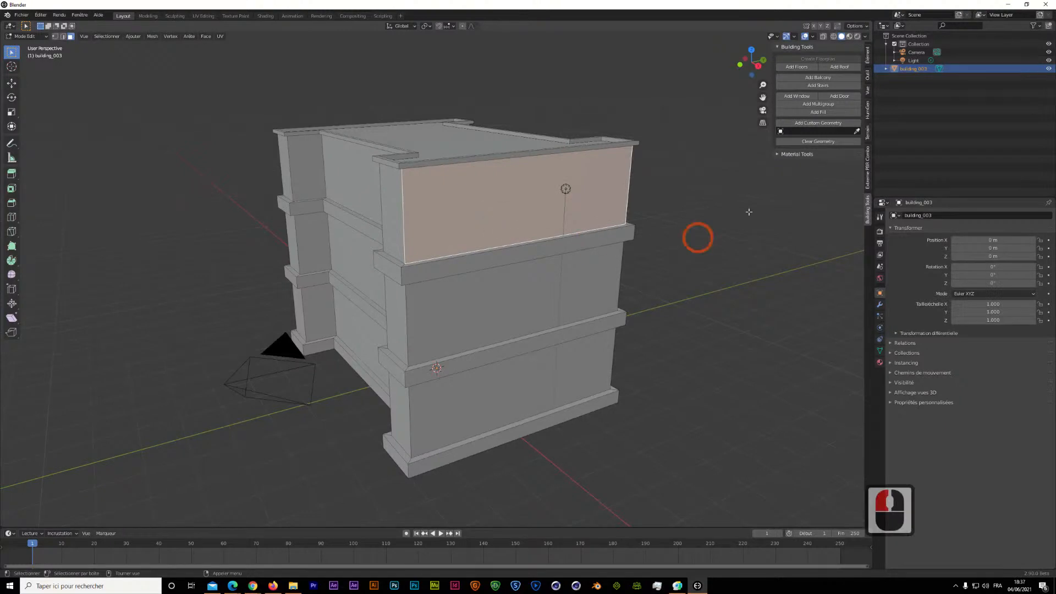
click(831, 81)
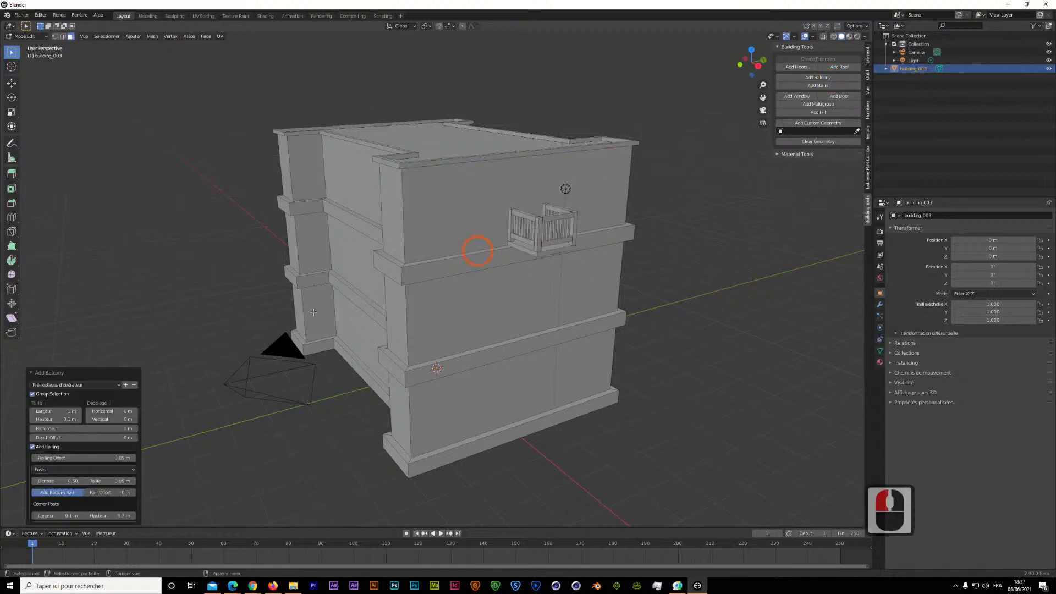
drag(72, 412, 124, 413)
- Set the top-storey balcony's horizontal offset to 0
click(127, 411)
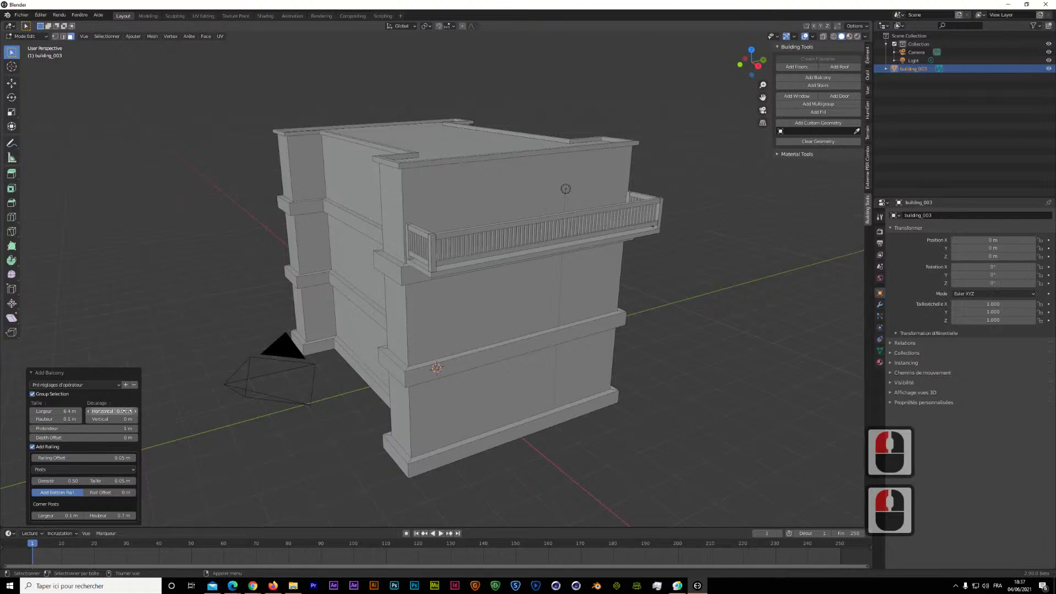
double_click(125, 413)
text(0)
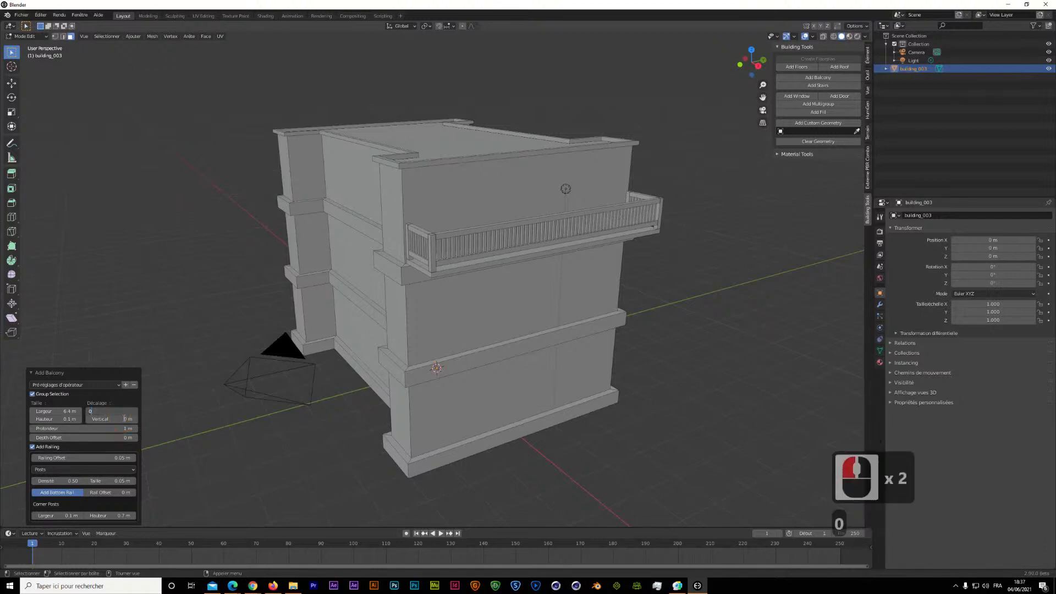
key(Return)
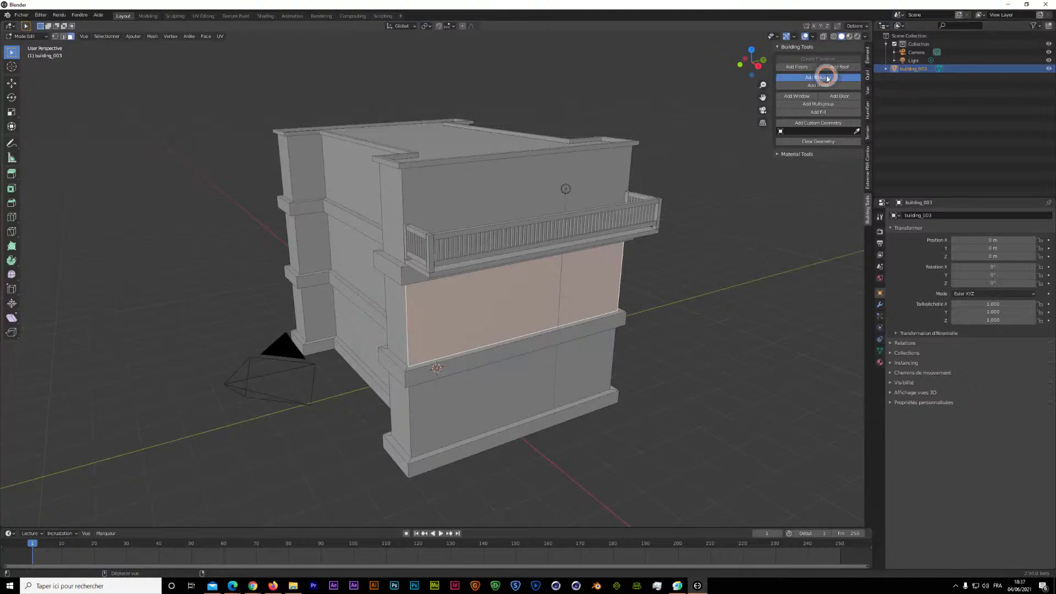
- Add matching balconies to the middle and ground storey walls of the same facade
click(826, 78)
click(531, 397)
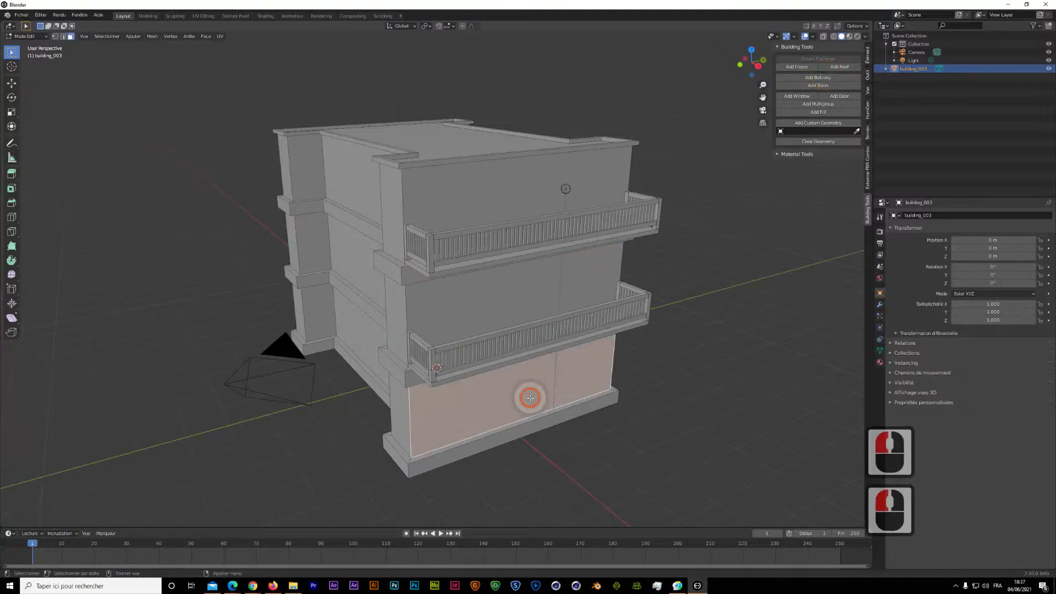
click(826, 78)
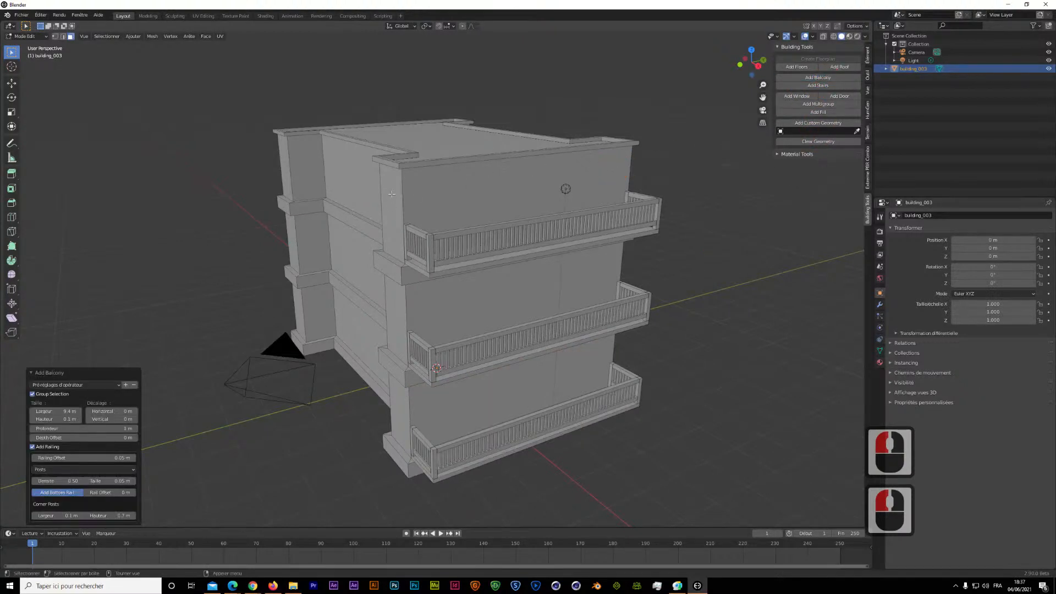
- Add windows to the top storey's front wall with a frame thickness of 0.18 m and a count of 3
click(366, 199)
click(417, 189)
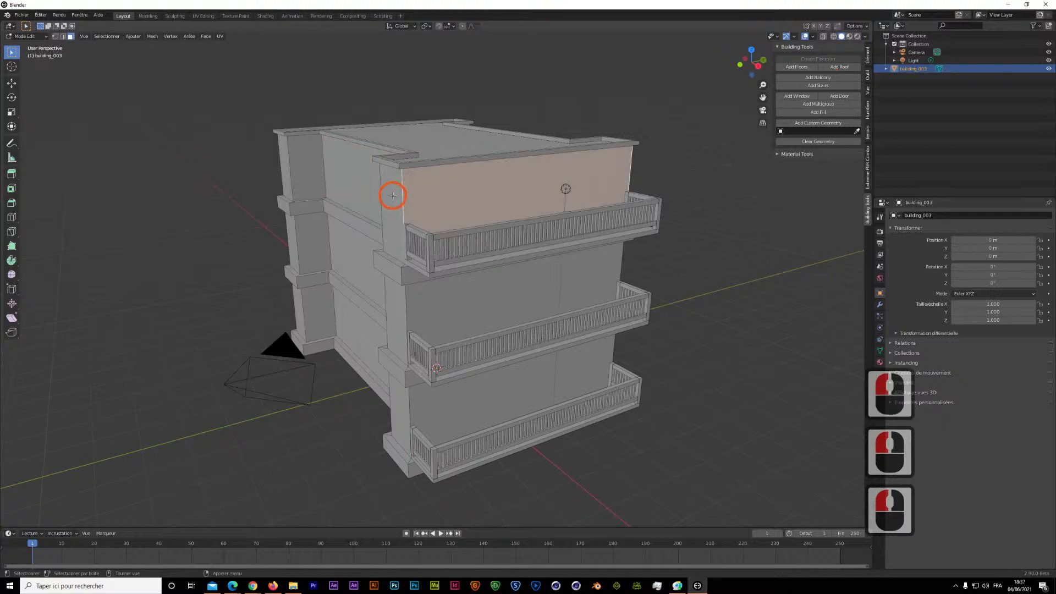
click(915, 69)
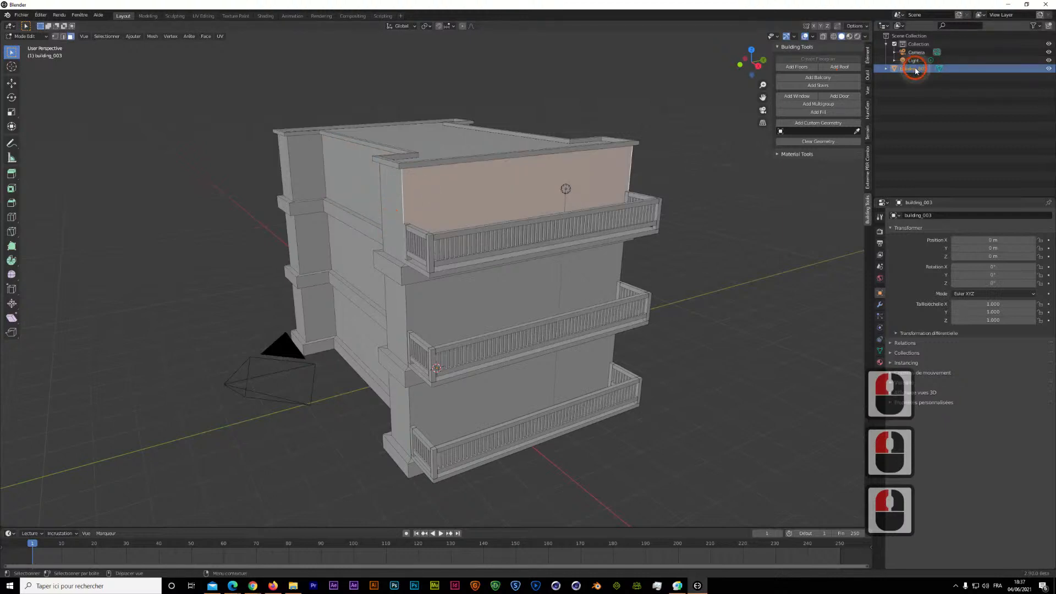
click(810, 98)
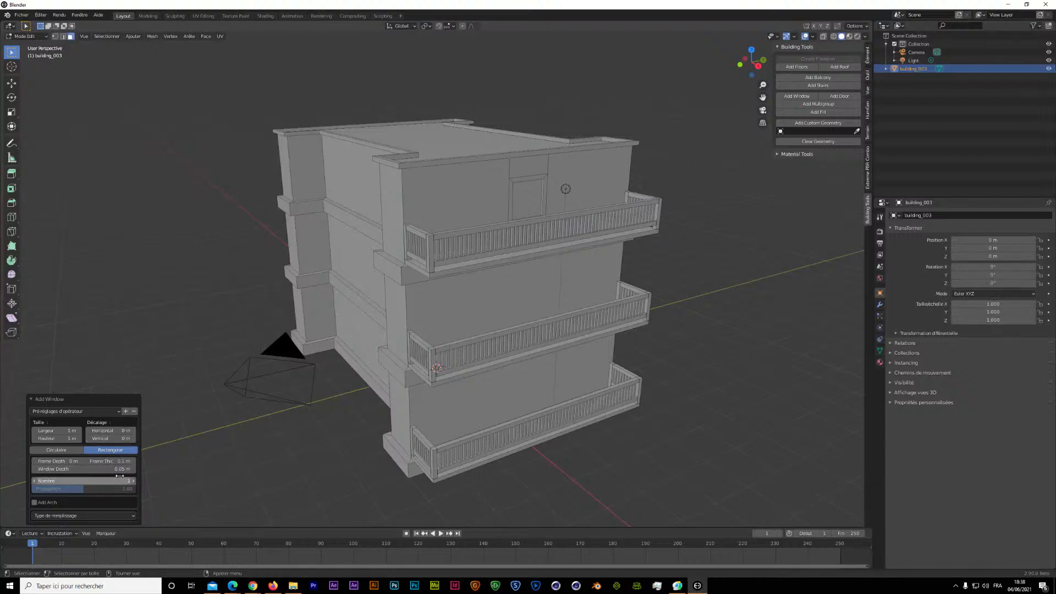
mouse_move(123, 460)
mouse_down()
mouse_move(132, 460)
mouse_move(121, 460)
mouse_up()
click(132, 481)
click(132, 481)
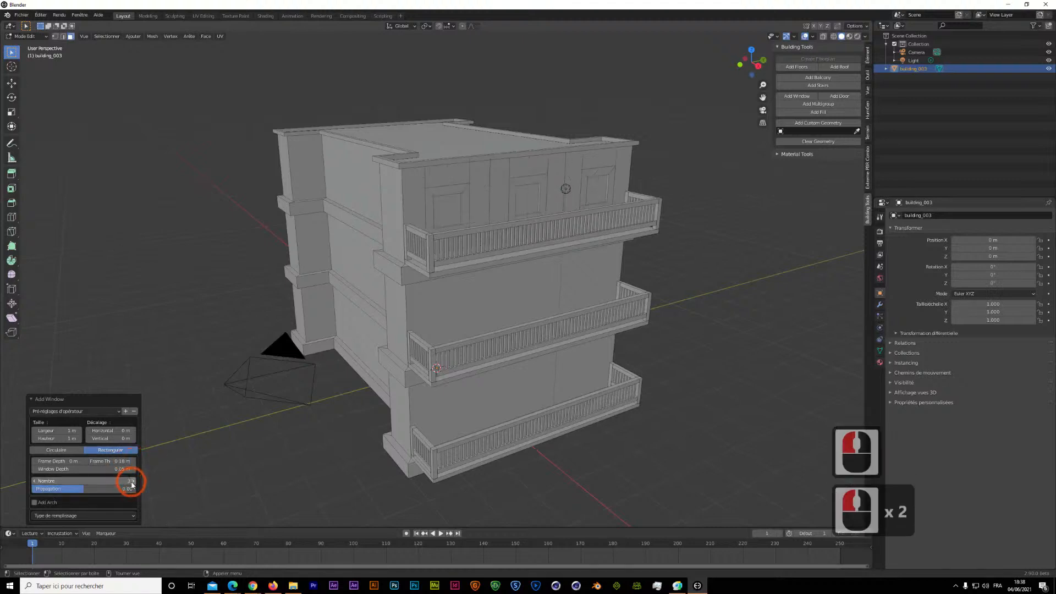
- Try the circular shape for the top-storey windows and switch back to rectangular
click(56, 450)
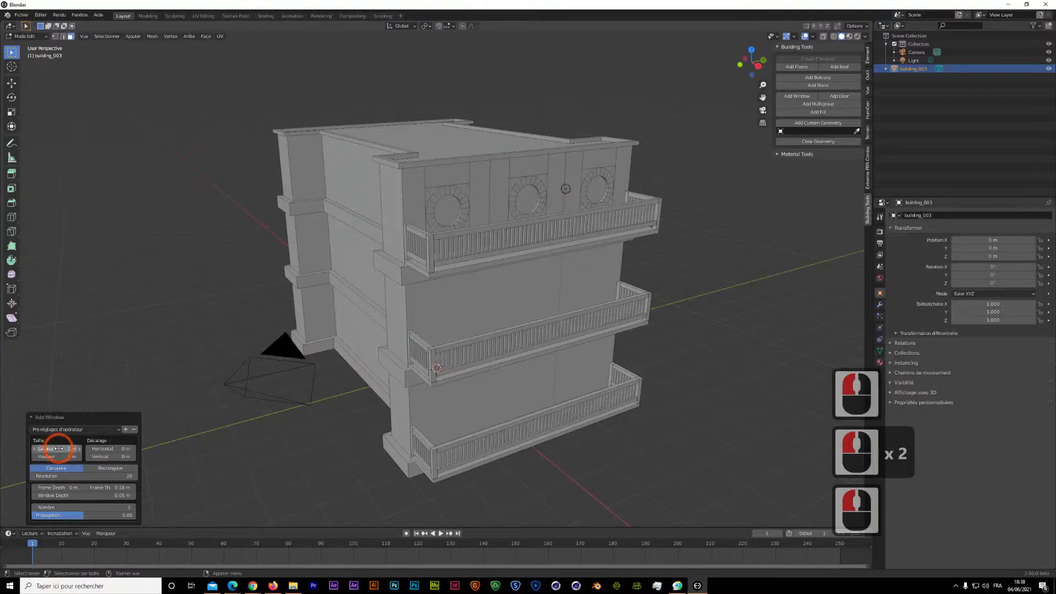
click(102, 469)
- Try adding a circular window on the wall panel above the leftmost top-storey window
click(440, 181)
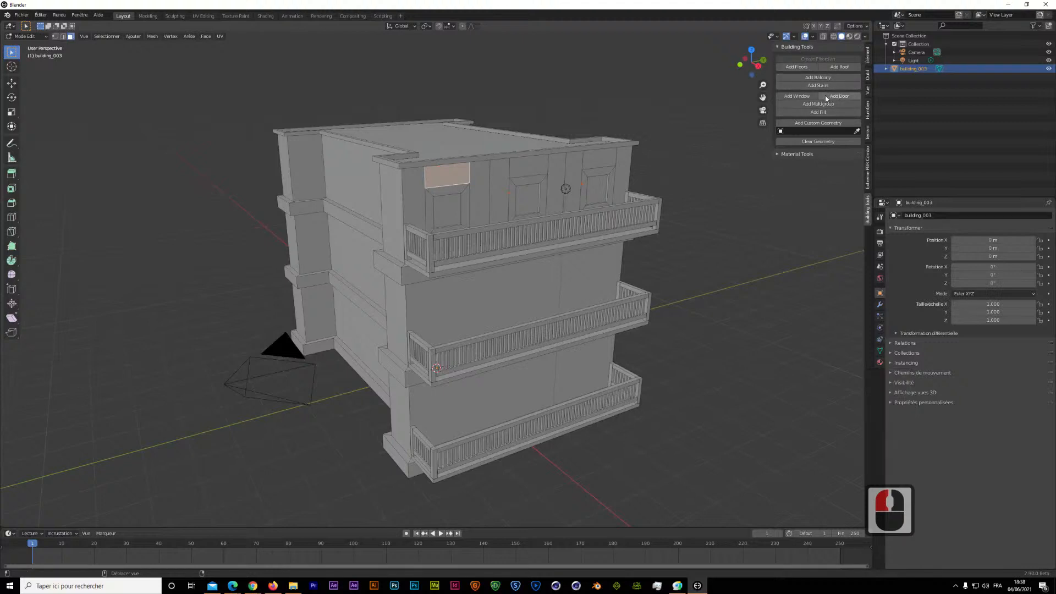
click(798, 95)
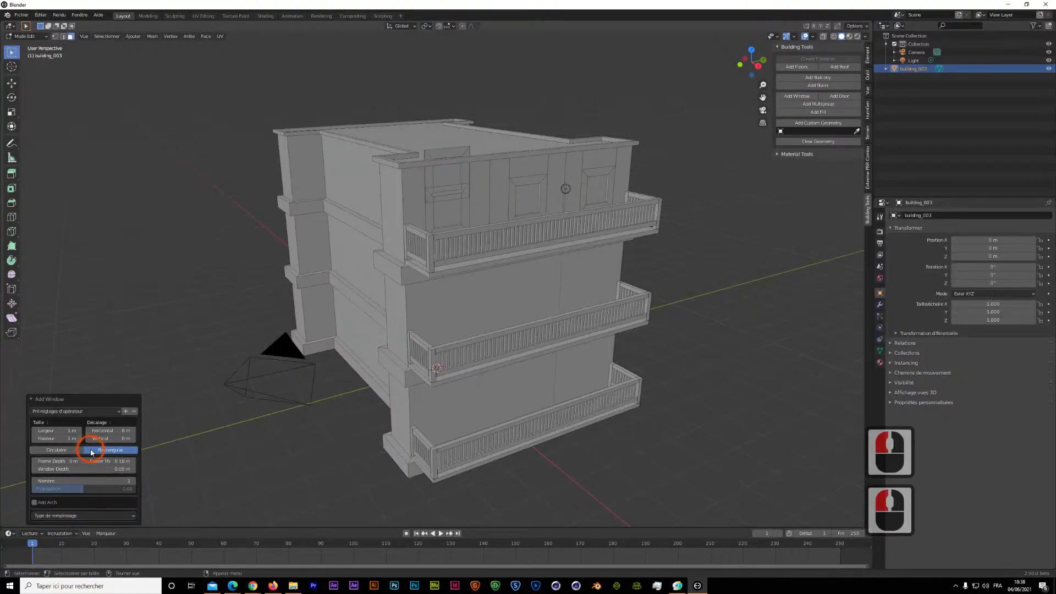
click(61, 450)
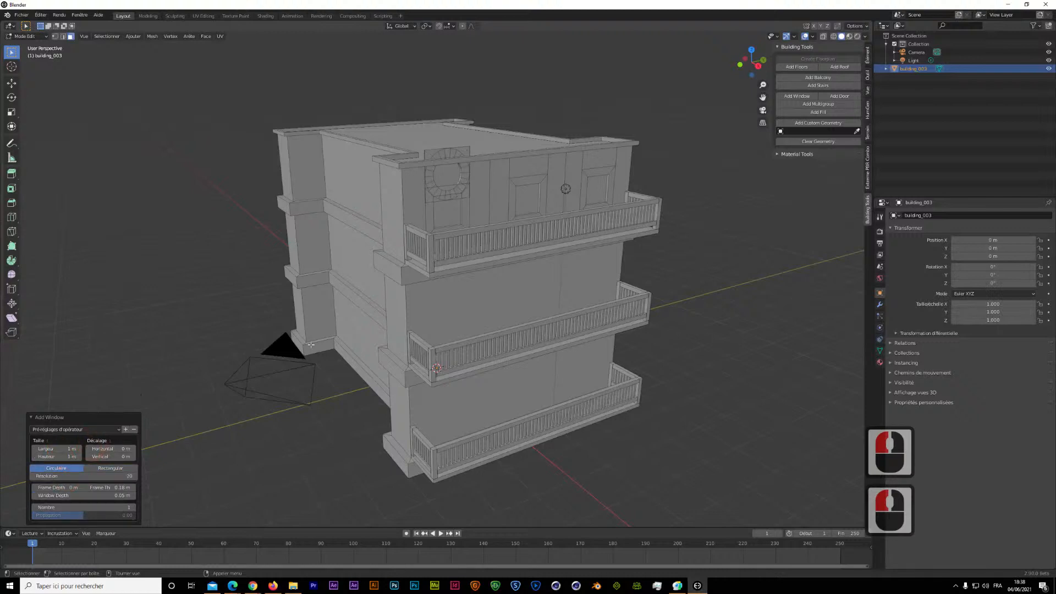
click(437, 178)
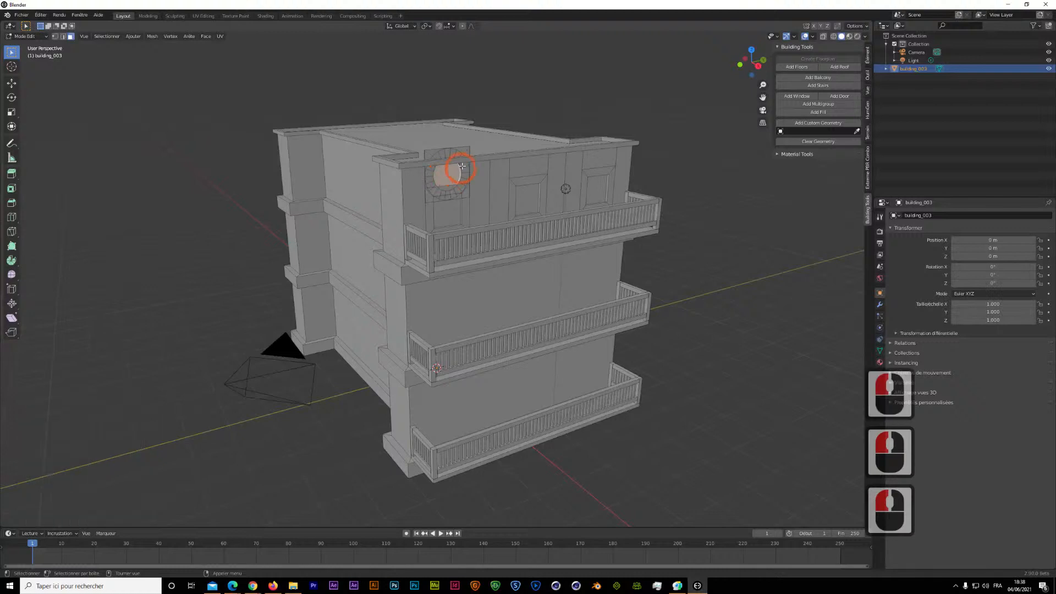
- Undo the circular window added above the leftmost top-storey window
click(40, 15)
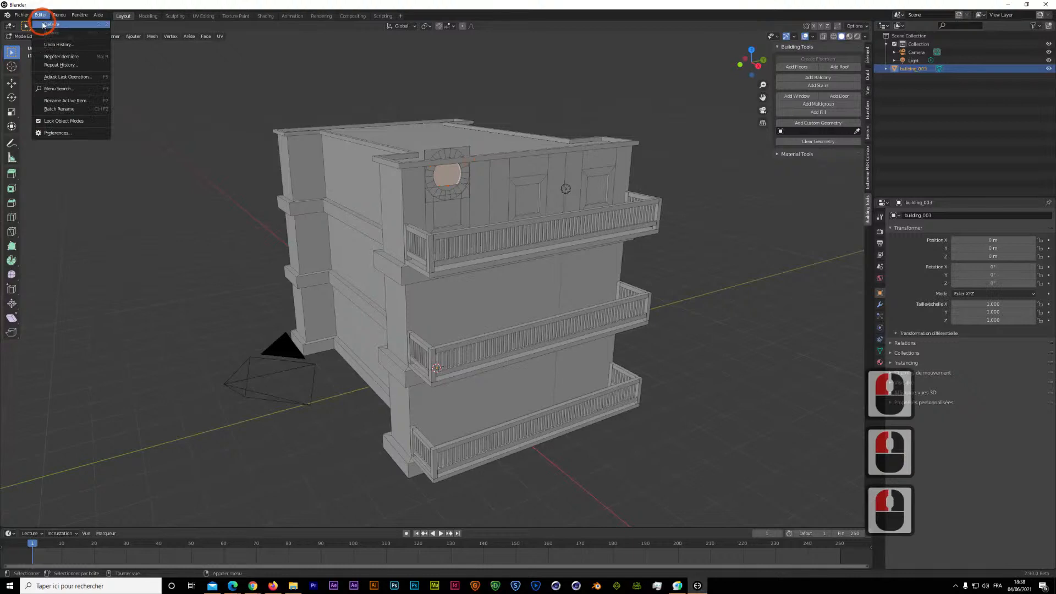
click(43, 25)
click(40, 15)
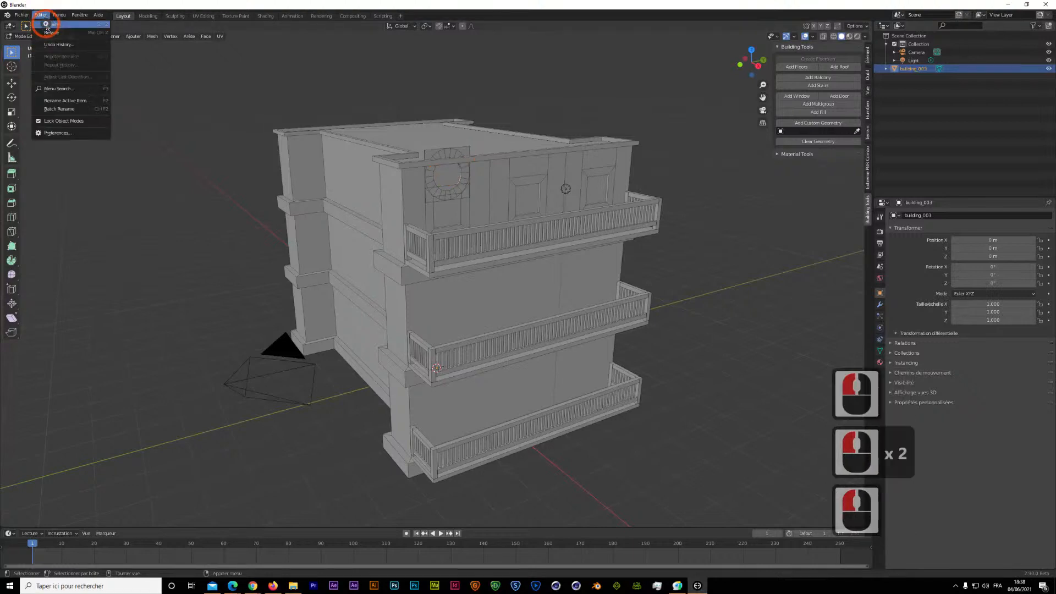
click(47, 25)
click(40, 14)
click(43, 24)
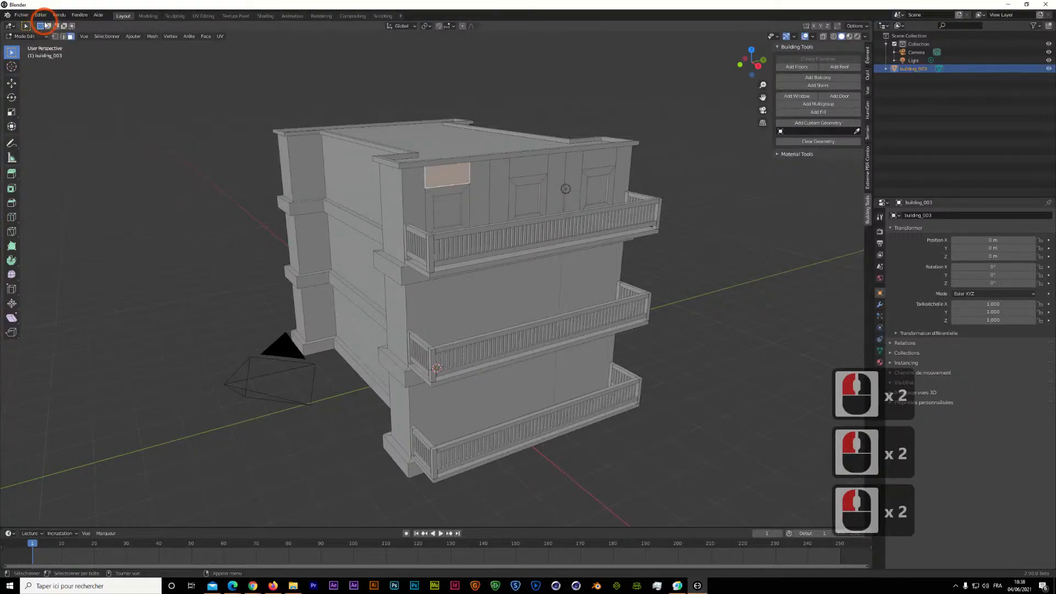
- Add a single rectangular window to the middle storey's front wall
click(589, 292)
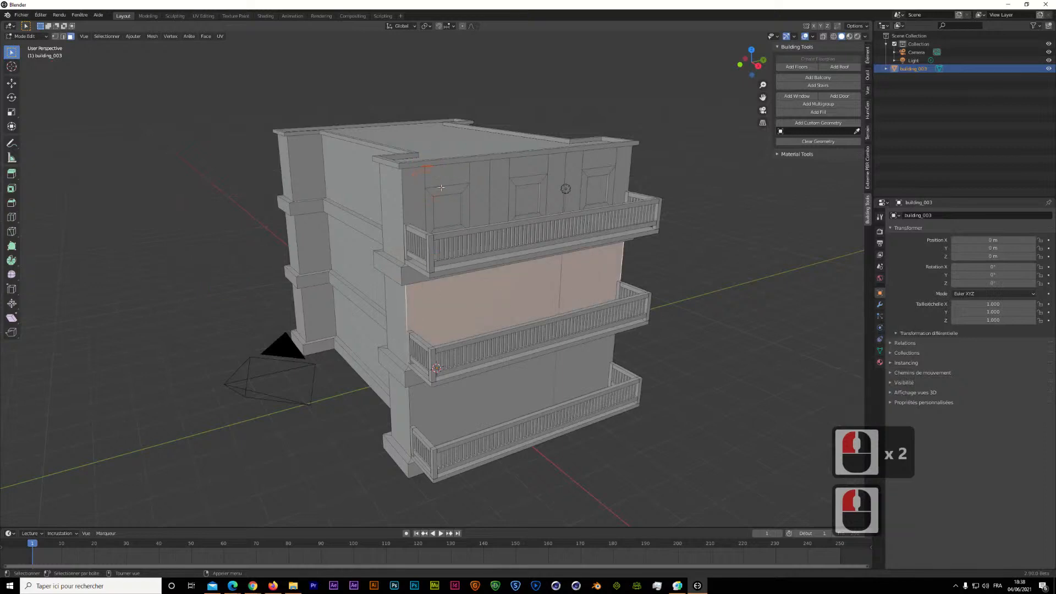
click(444, 190)
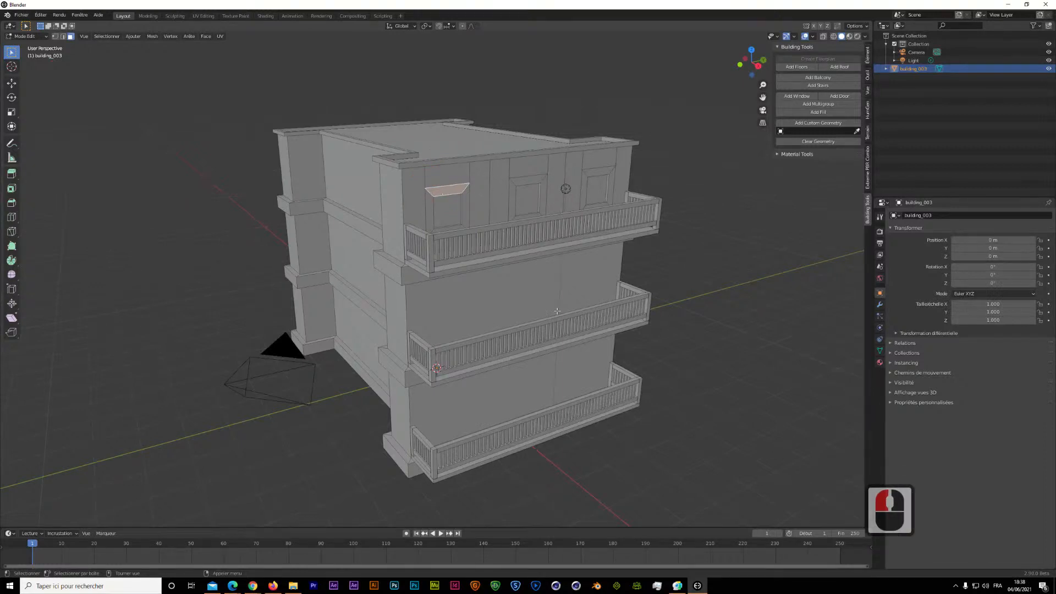
click(468, 309)
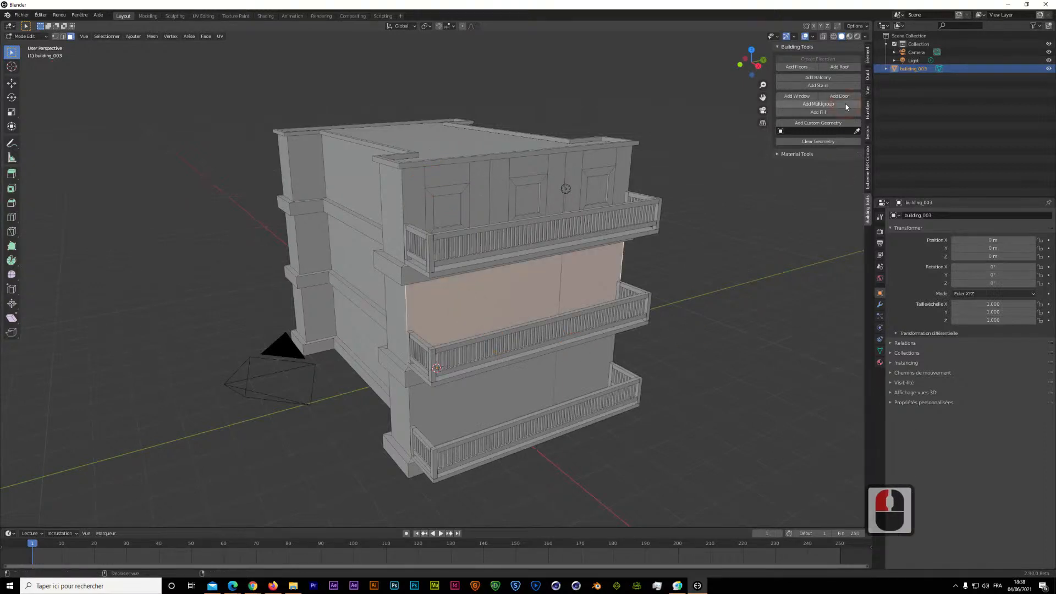
click(807, 97)
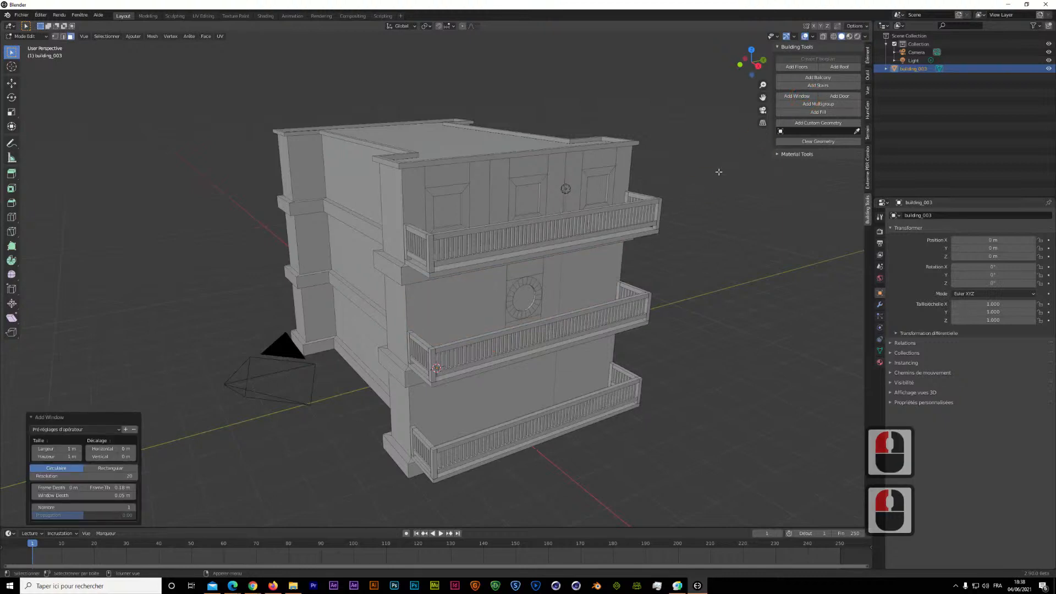
click(110, 468)
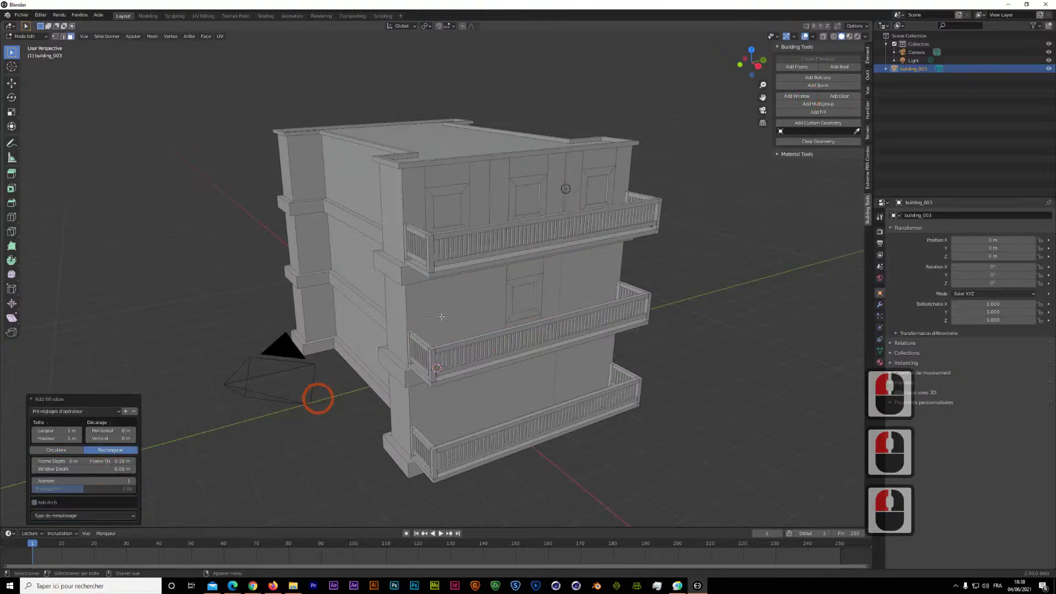
- Add a rectangular window to the wall panels on both sides of the middle storey's central front window
click(457, 302)
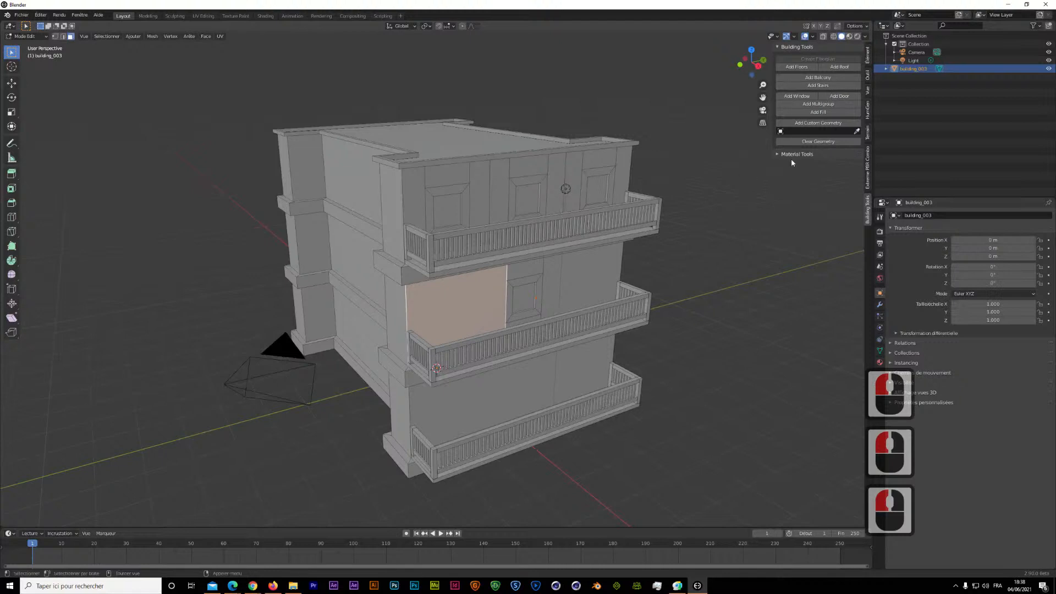
click(796, 96)
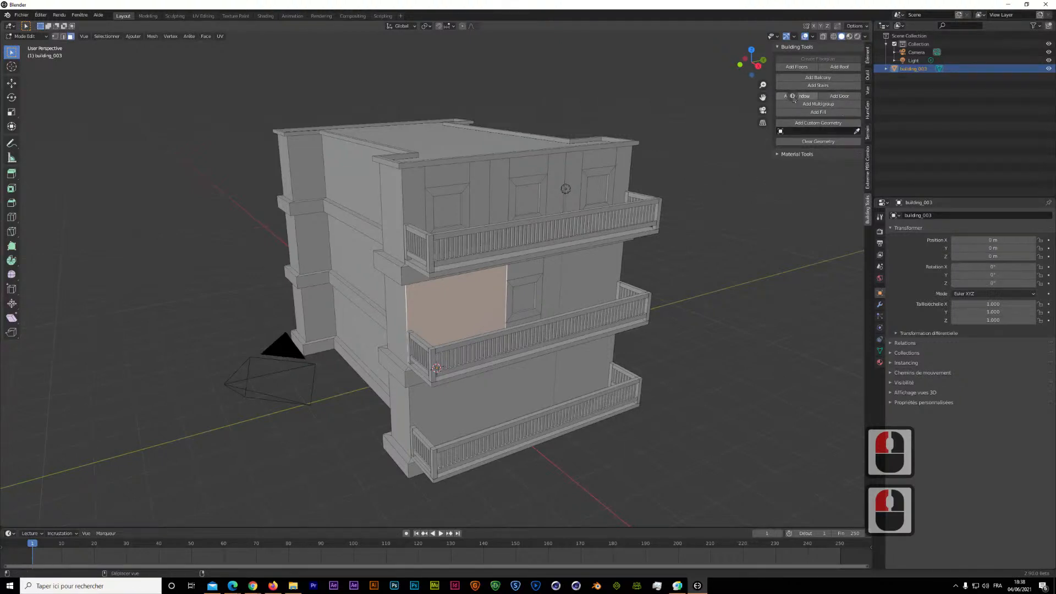
click(595, 275)
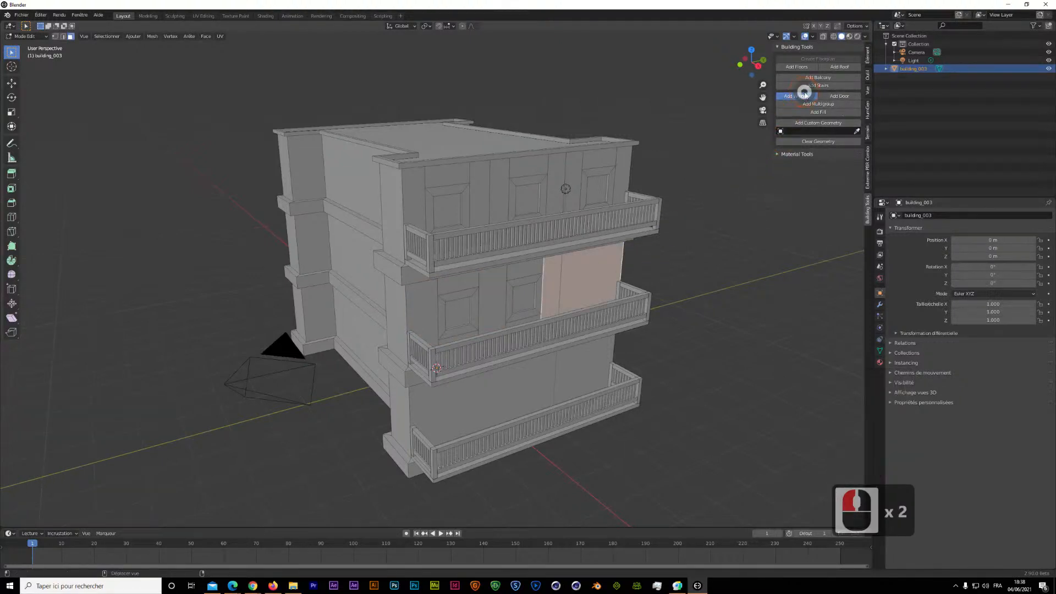
click(796, 96)
- Add a central window to the ground storey's front wall and one window on each remaining side panel
click(589, 369)
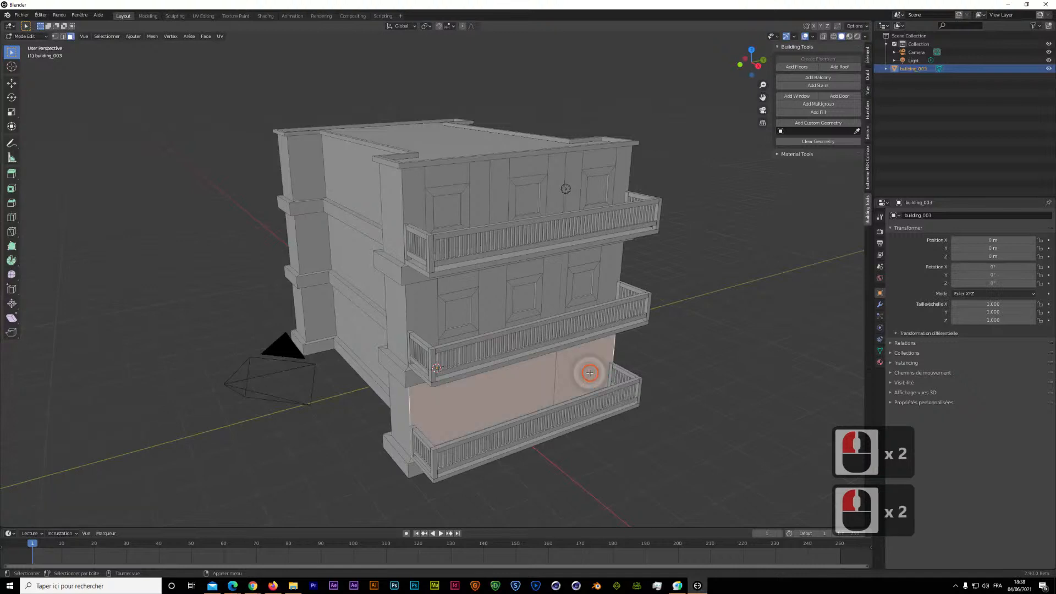
click(796, 96)
click(613, 337)
click(484, 388)
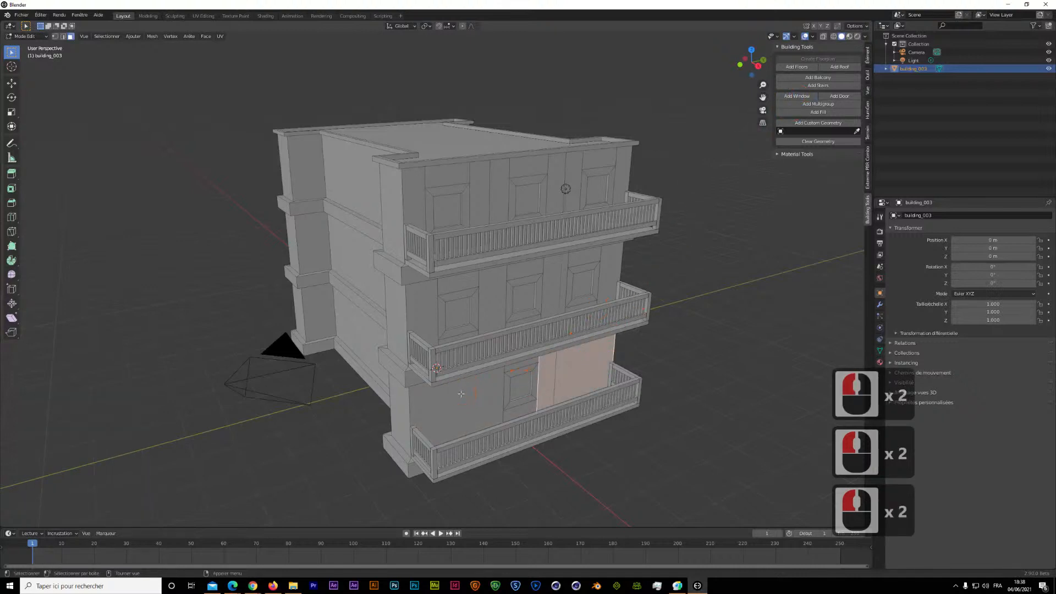
shift+click(461, 392)
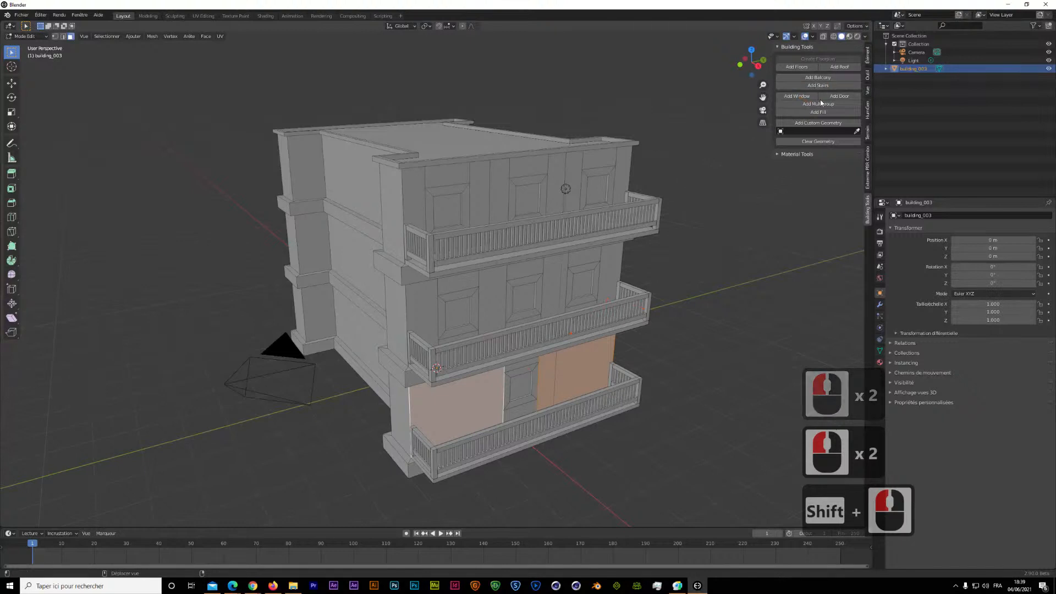
click(796, 96)
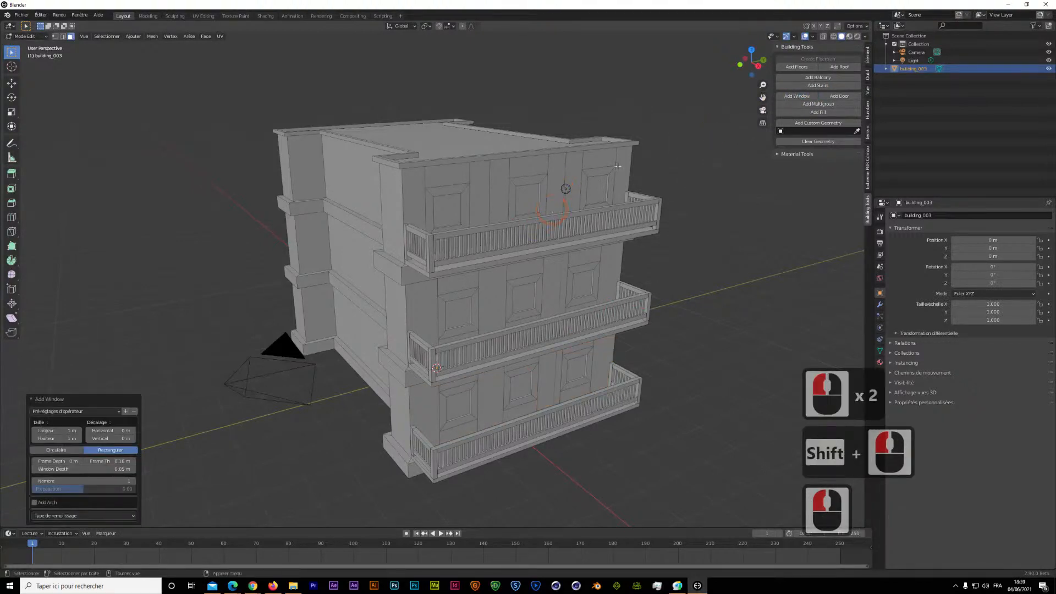
click(443, 151)
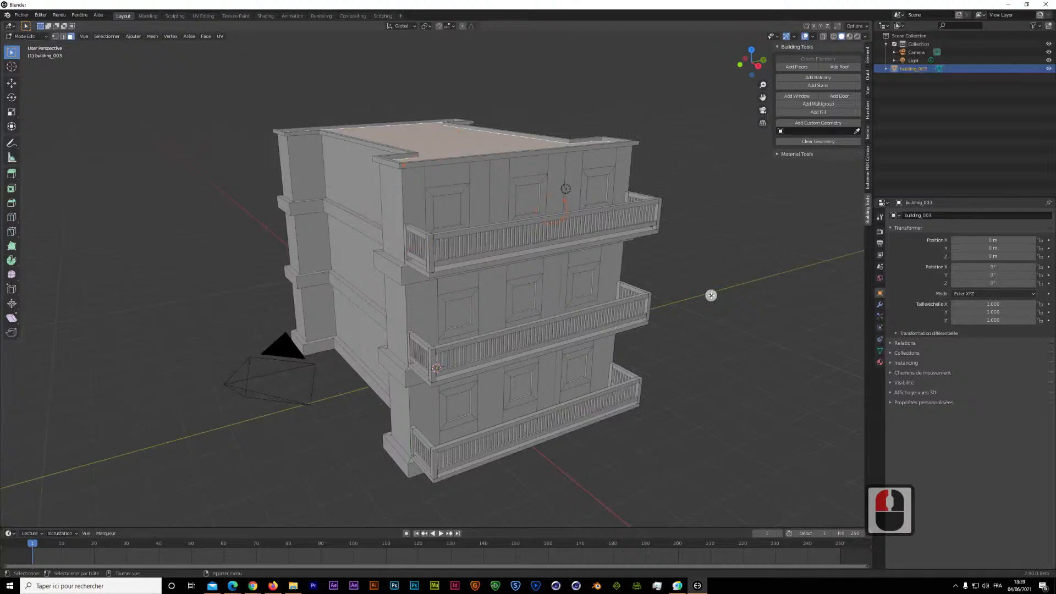
click(790, 329)
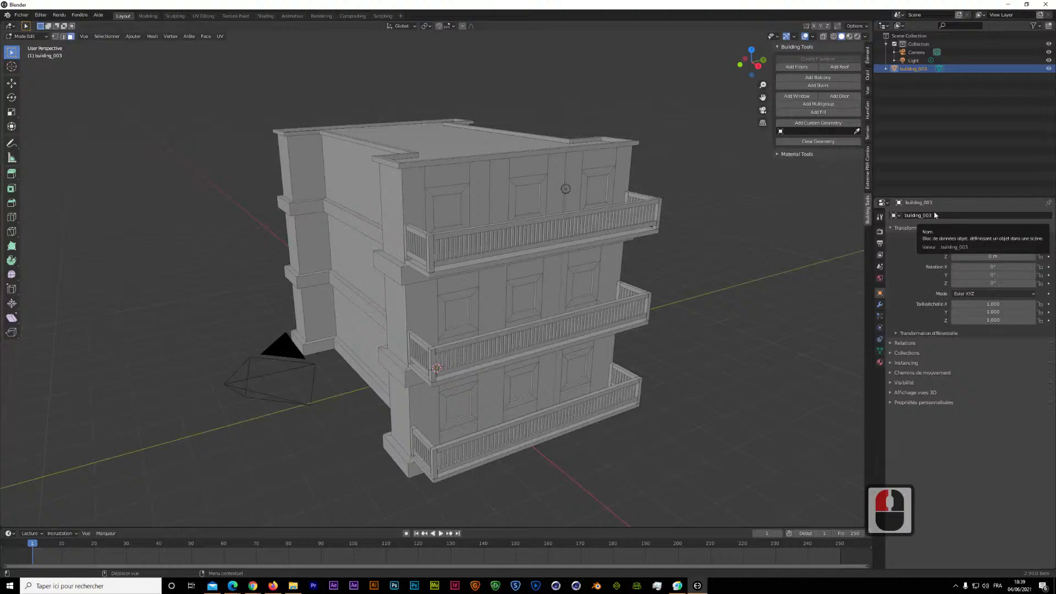
- Try adding an Array modifier to the building and remove it
click(880, 304)
click(906, 355)
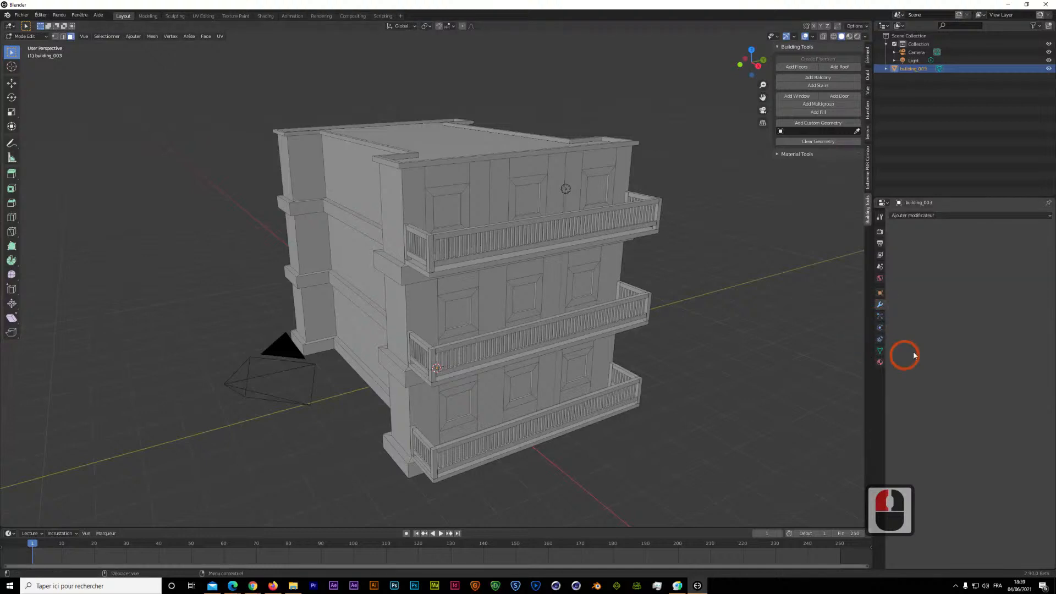
click(920, 214)
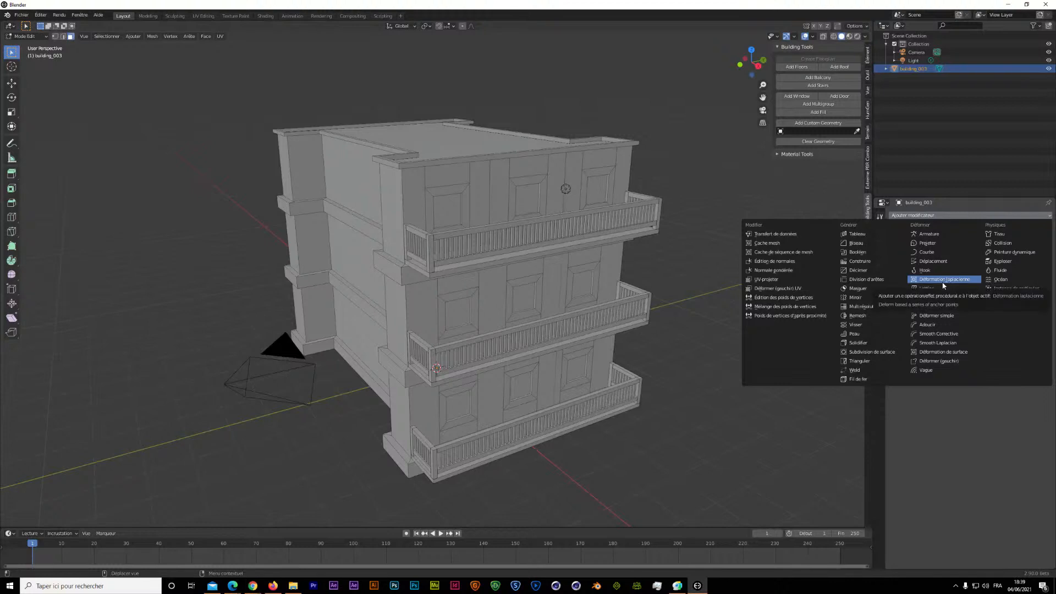
click(857, 234)
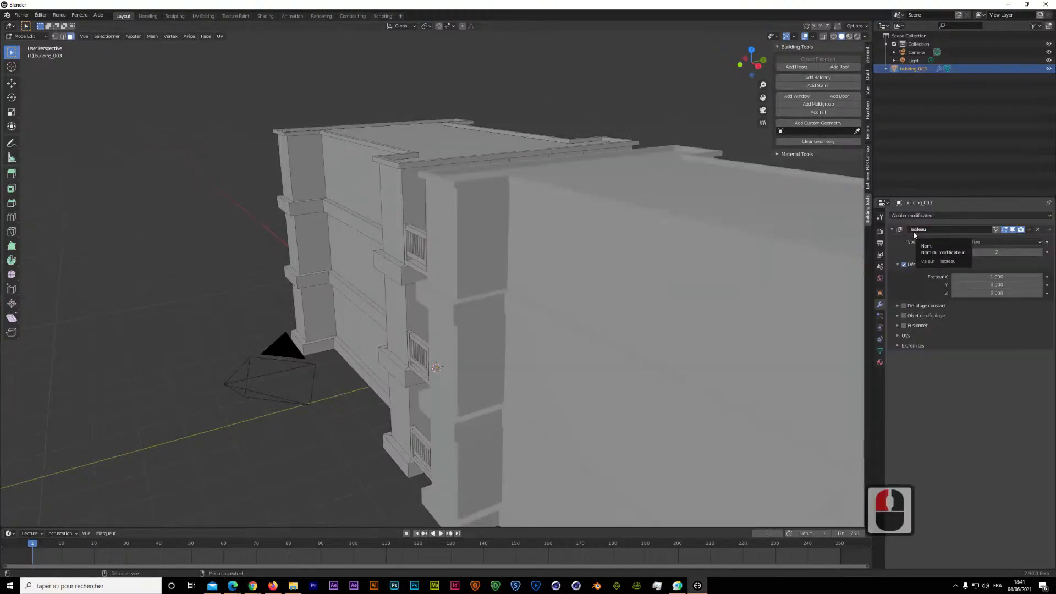
click(1038, 230)
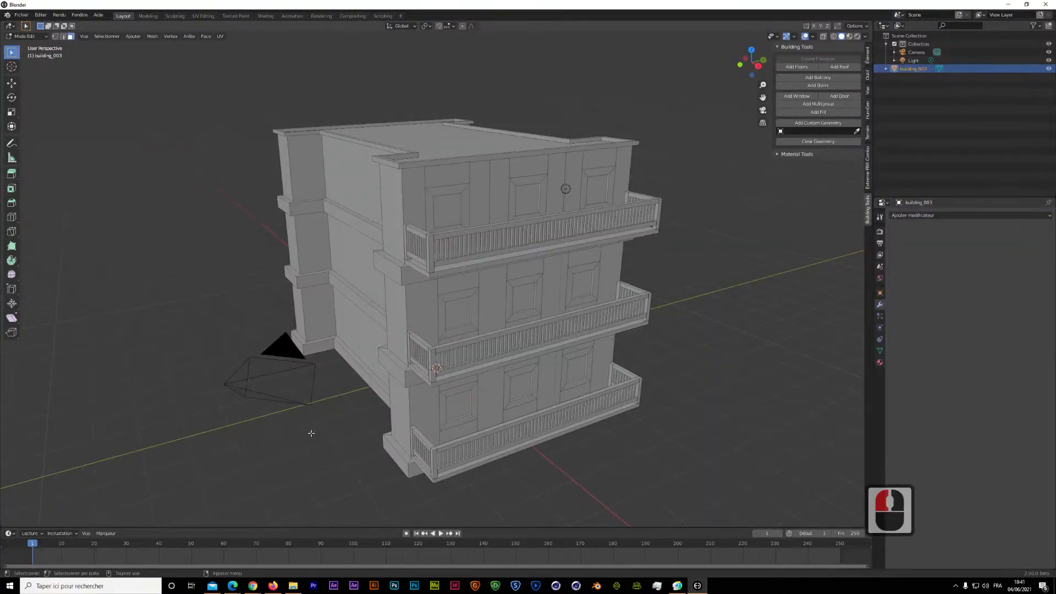
- Add an Array modifier to the building with a relative Y offset of 2.000 and a count of 4
click(935, 215)
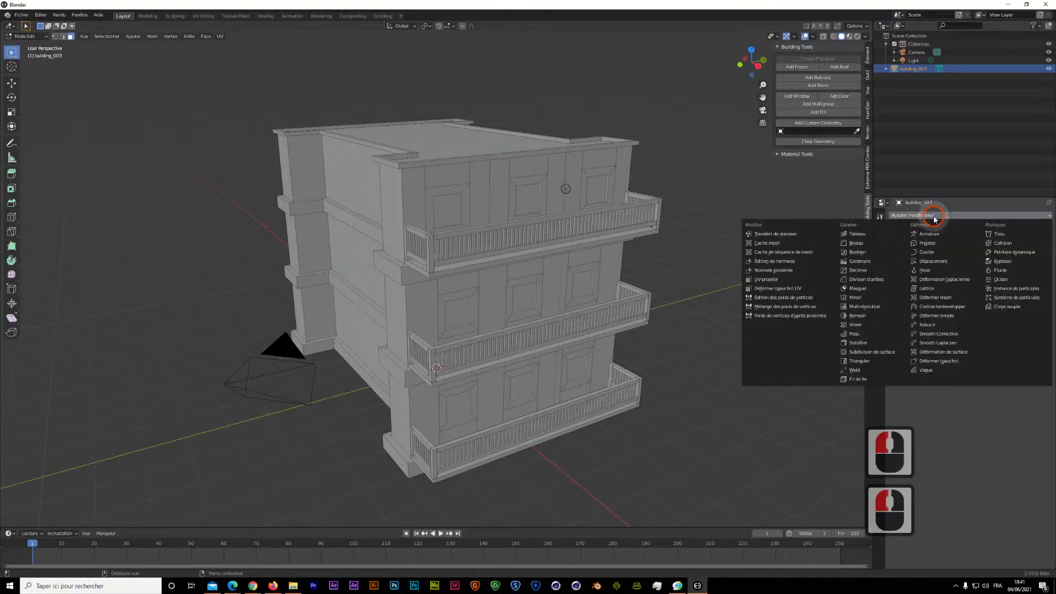
click(849, 236)
scroll(623, 282, down, 7)
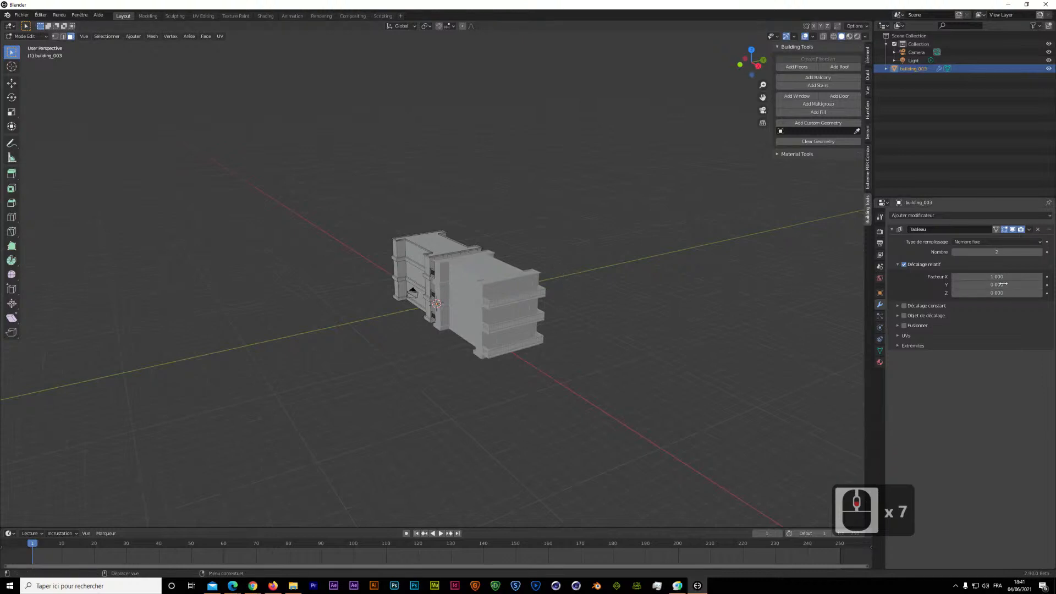
drag(1002, 284, 1045, 285)
click(1042, 253)
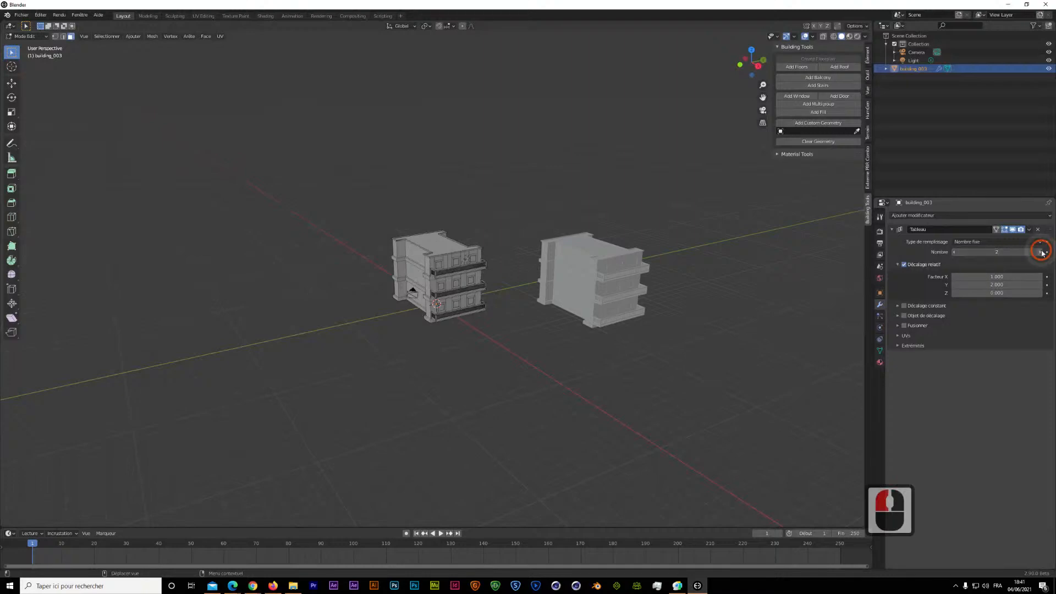
click(1042, 253)
- Set the array's count to 5 and its relative offset to X 0.200 and Z 0.100
mouse_move(996, 293)
mouse_down()
mouse_move(1008, 293)
mouse_move(992, 292)
mouse_up()
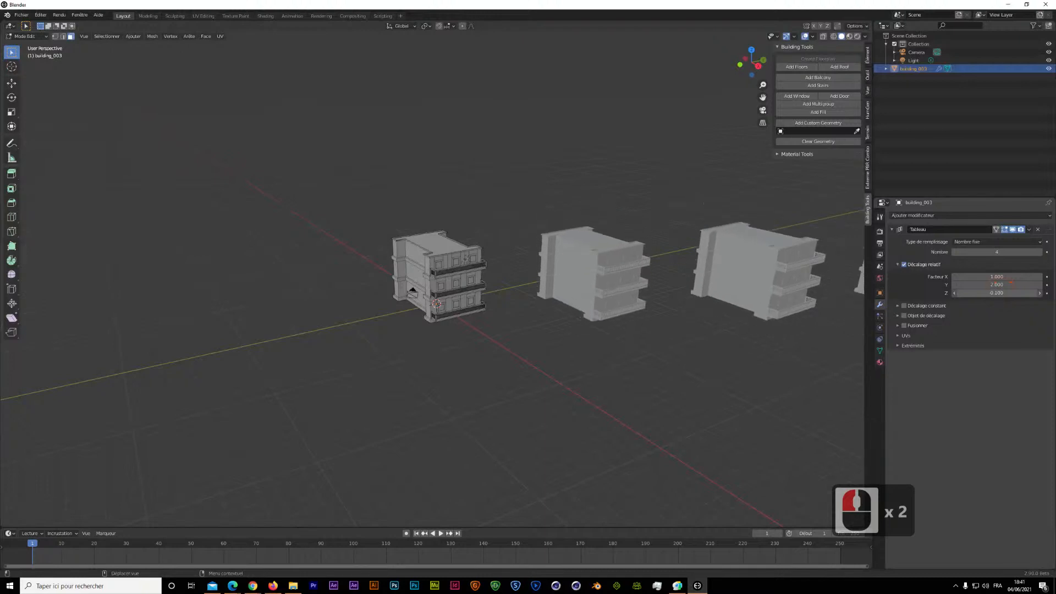
click(1039, 252)
drag(996, 277, 974, 277)
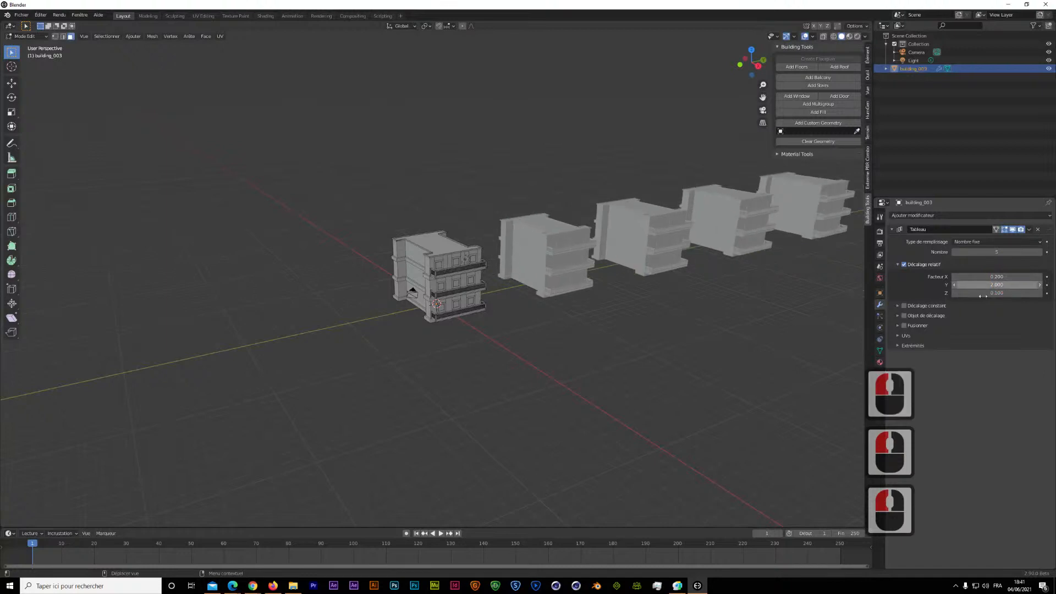
- Try enabling the array's constant offset and turn it off again
click(897, 306)
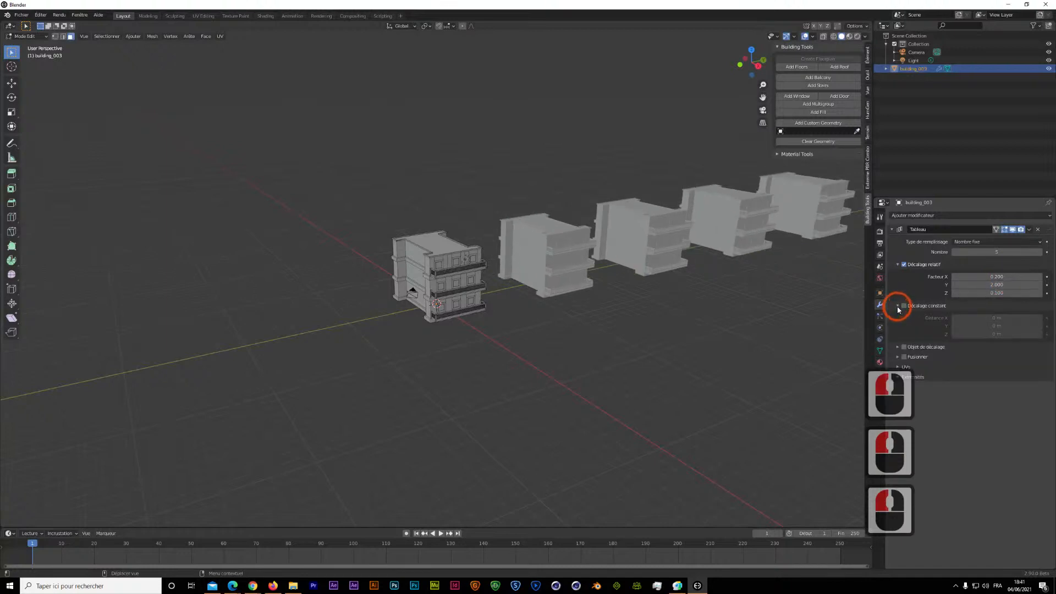
click(897, 306)
click(898, 306)
click(897, 306)
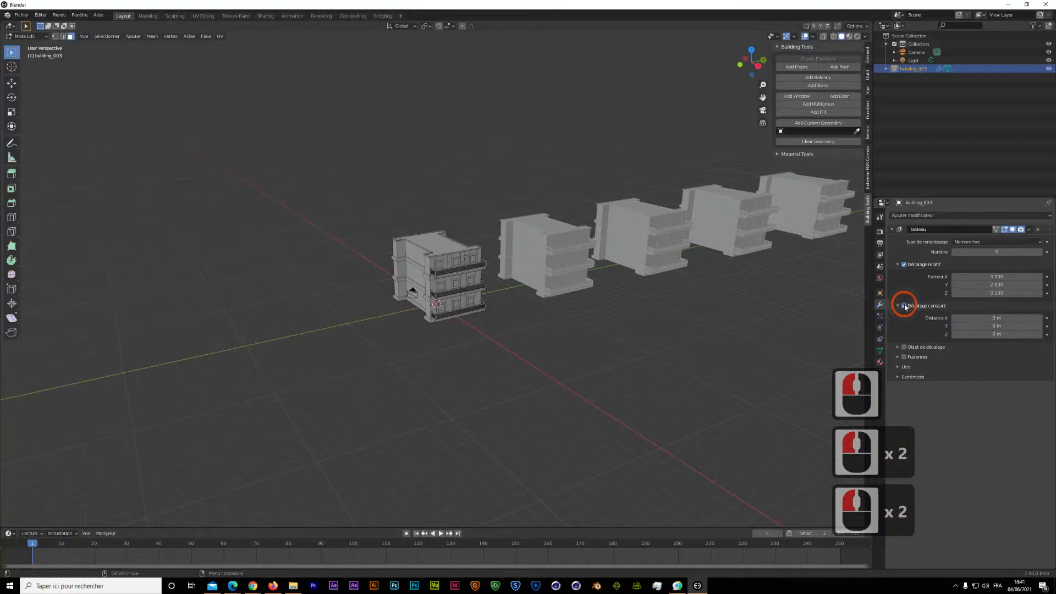
click(898, 306)
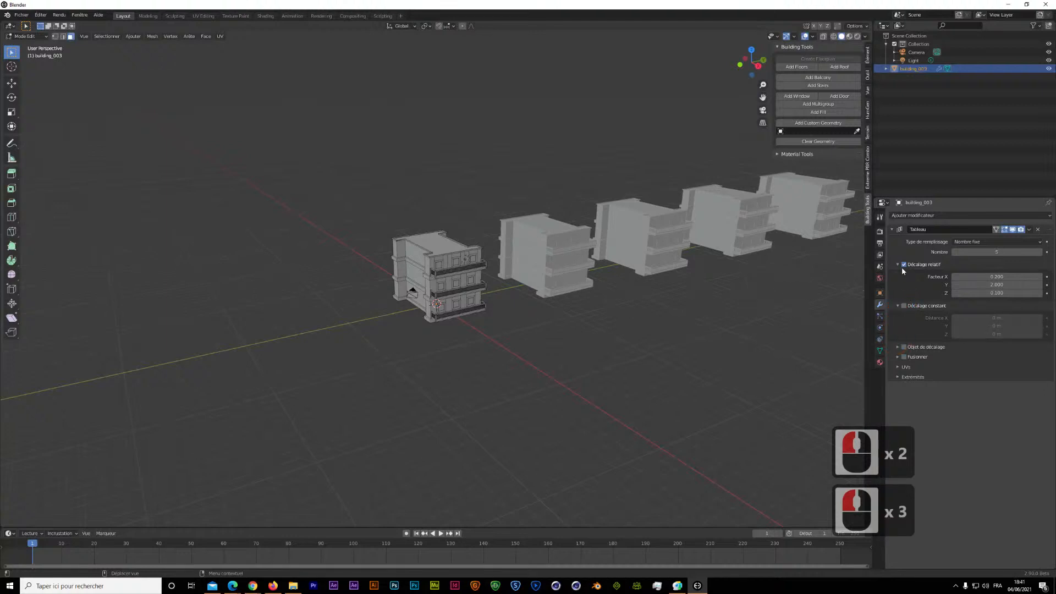
- Set the array's relative Z offset to 0
mouse_move(994, 292)
mouse_down()
mouse_move(1014, 293)
mouse_move(998, 294)
mouse_up()
double_click(999, 296)
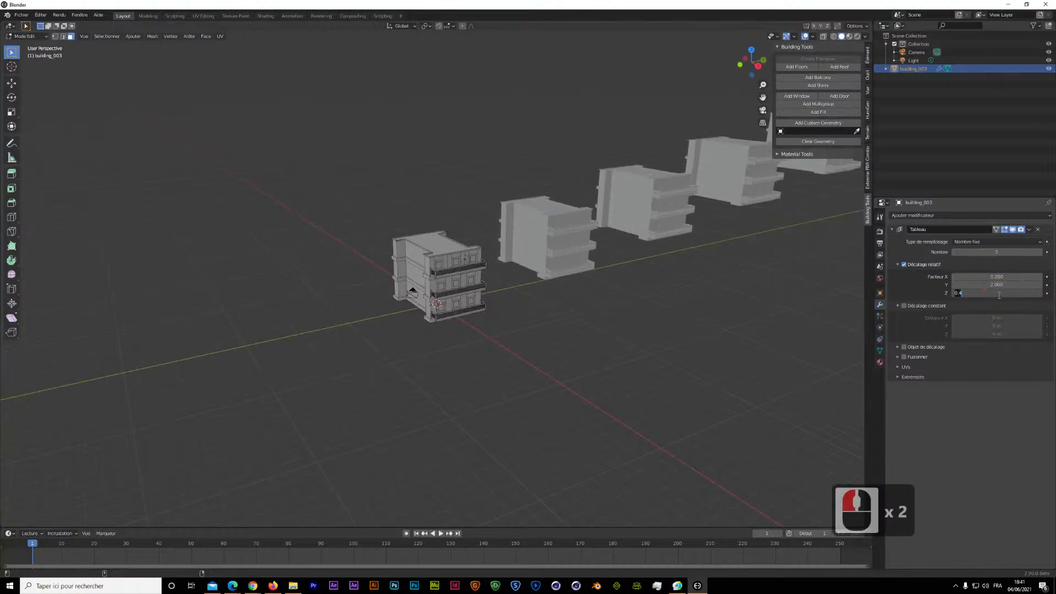
text(0)
click(984, 404)
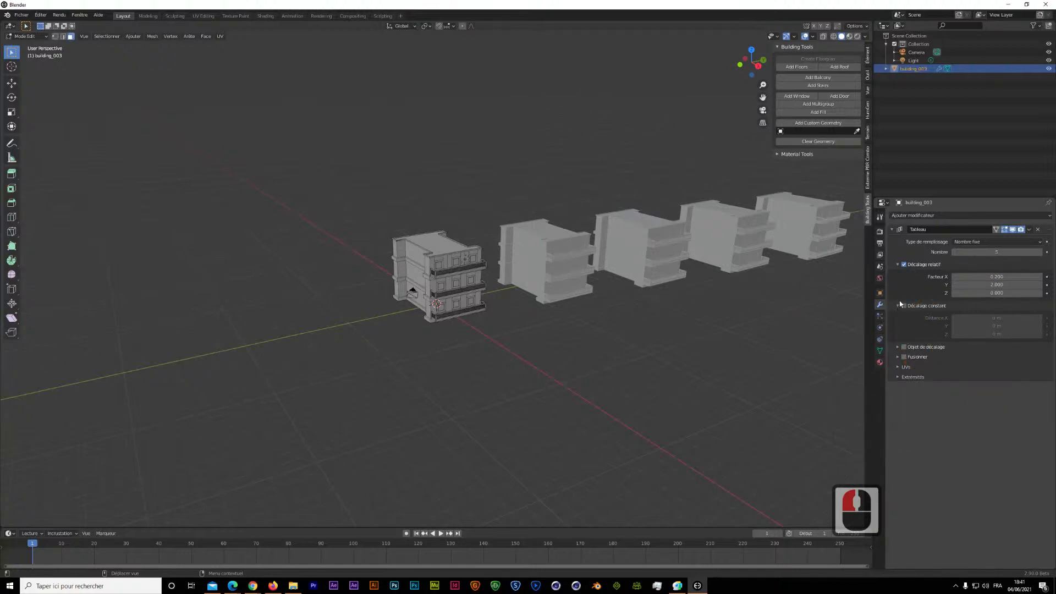
- Try the fit-to-length and fit-to-curve types on the array and switch back to fixed count
click(978, 243)
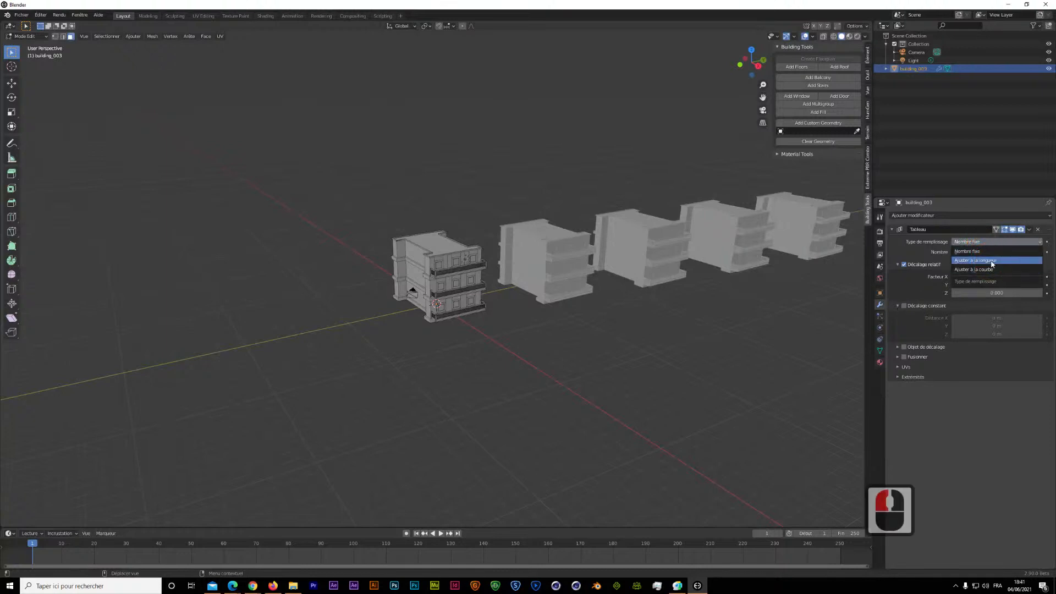
click(991, 261)
click(986, 243)
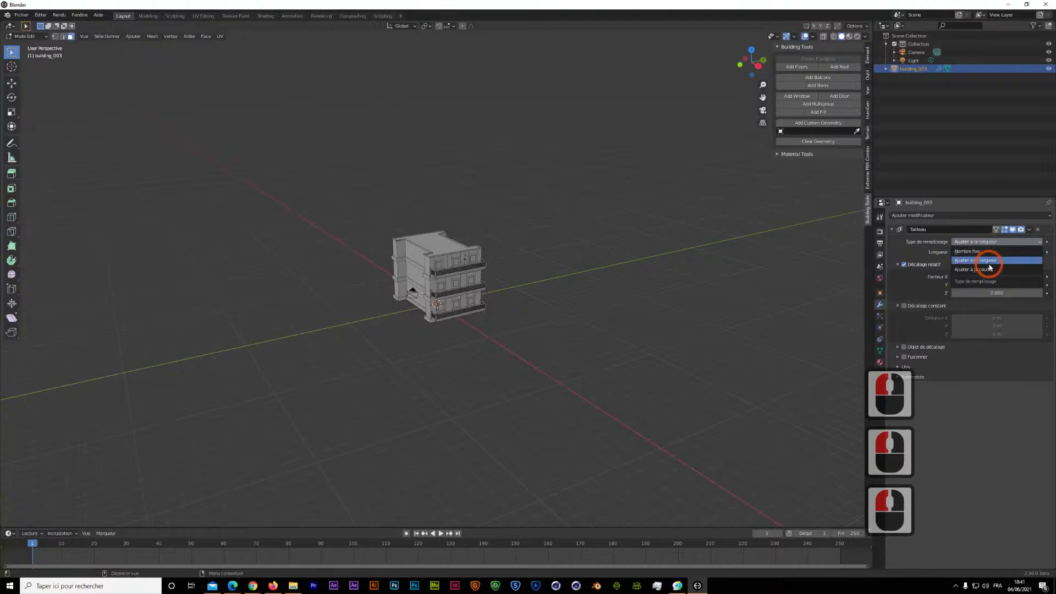
click(989, 267)
click(987, 242)
click(988, 255)
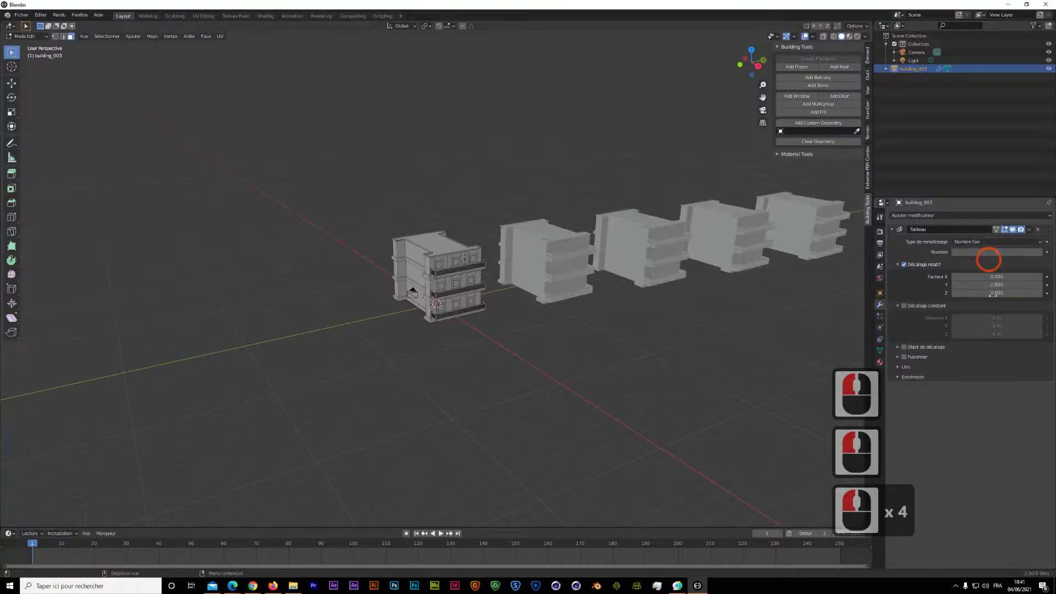
- Set the array's relative X offset to -0.200
drag(1006, 277, 984, 277)
click(988, 302)
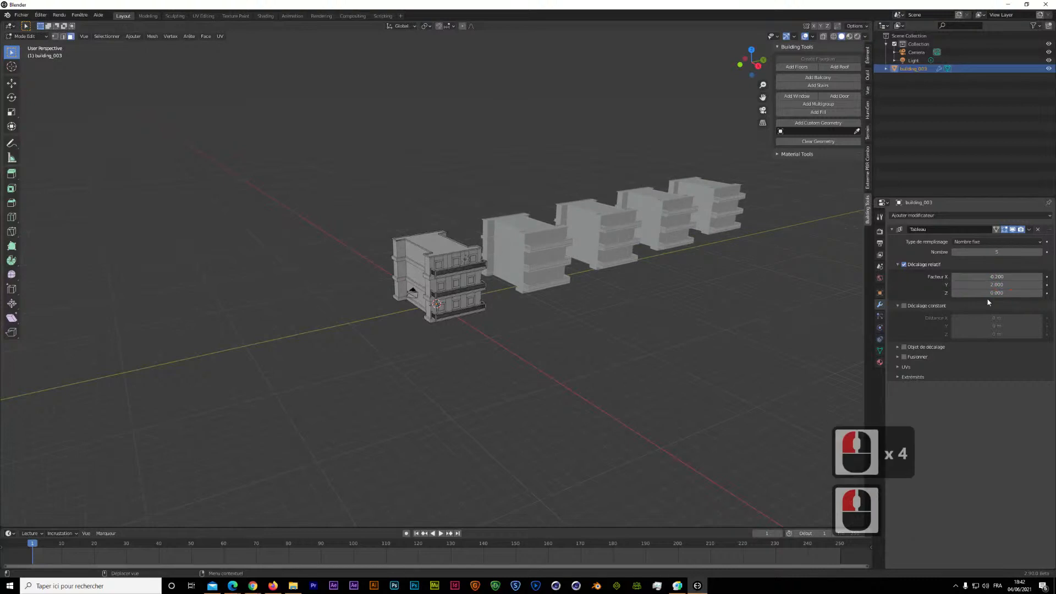
click(899, 305)
click(898, 306)
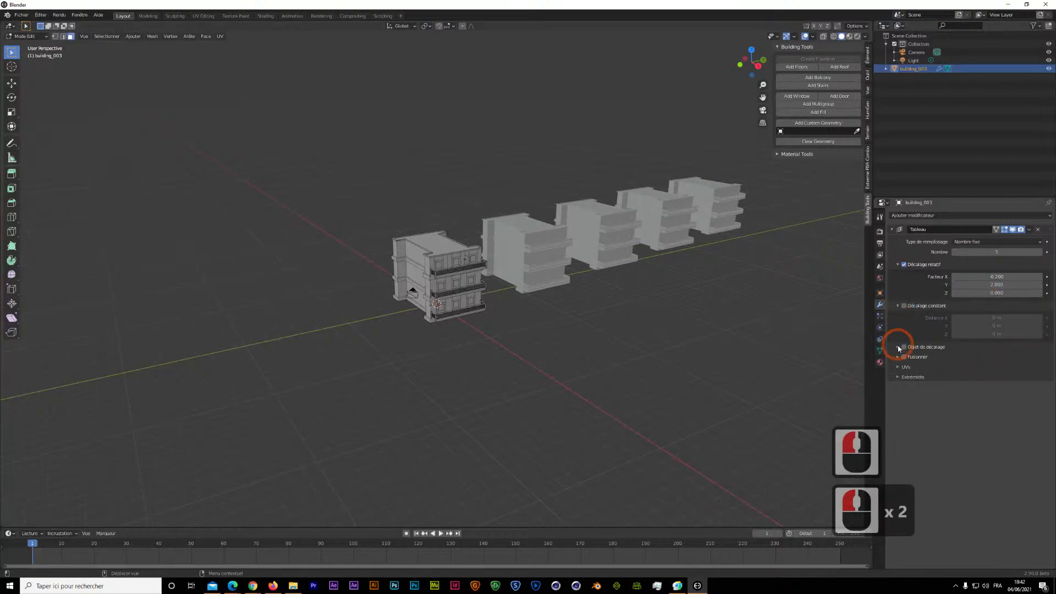
click(898, 347)
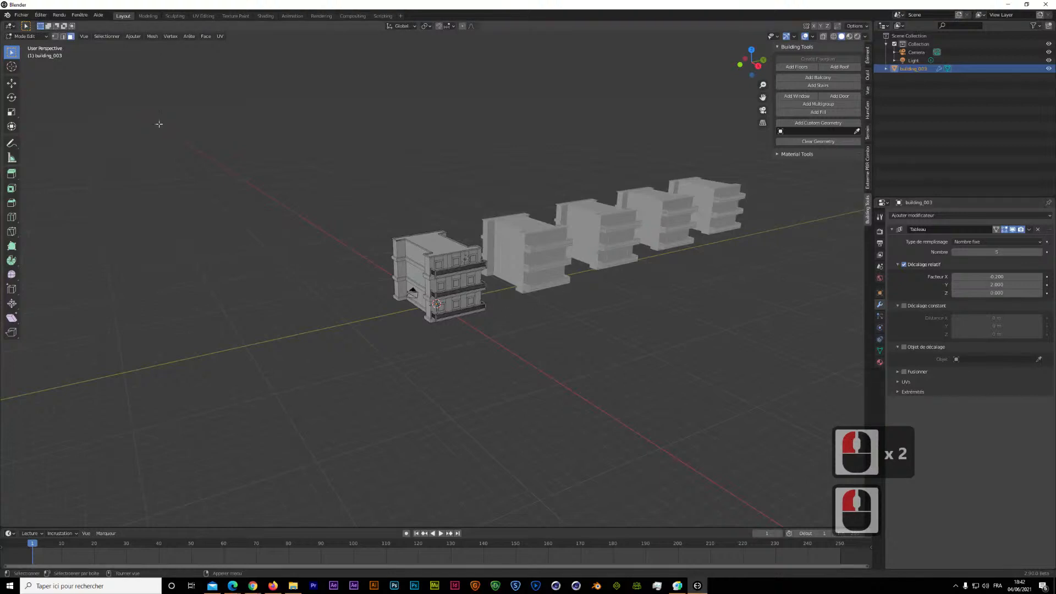
click(18, 19)
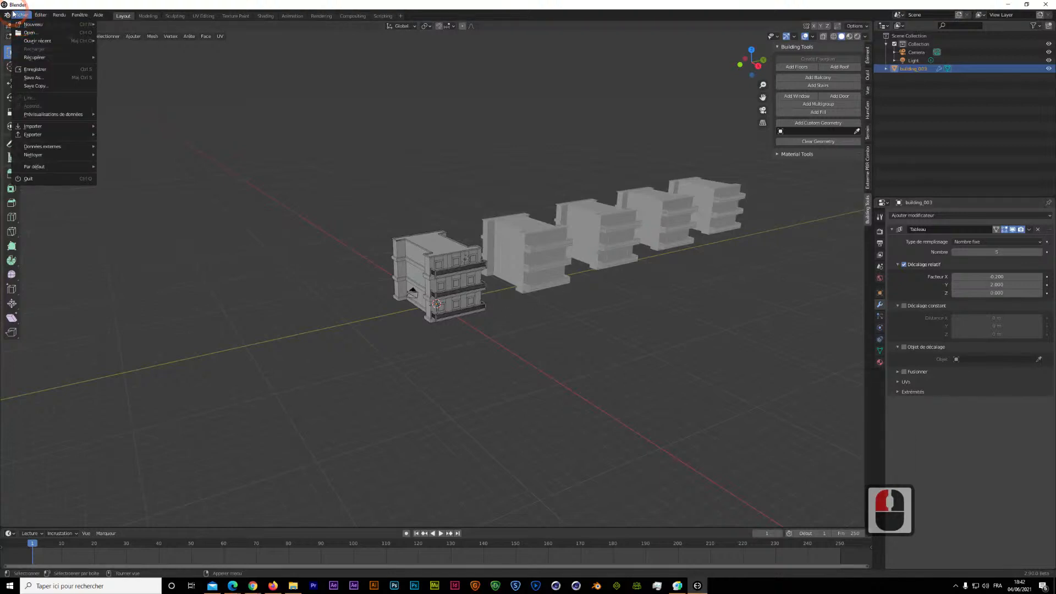
click(24, 15)
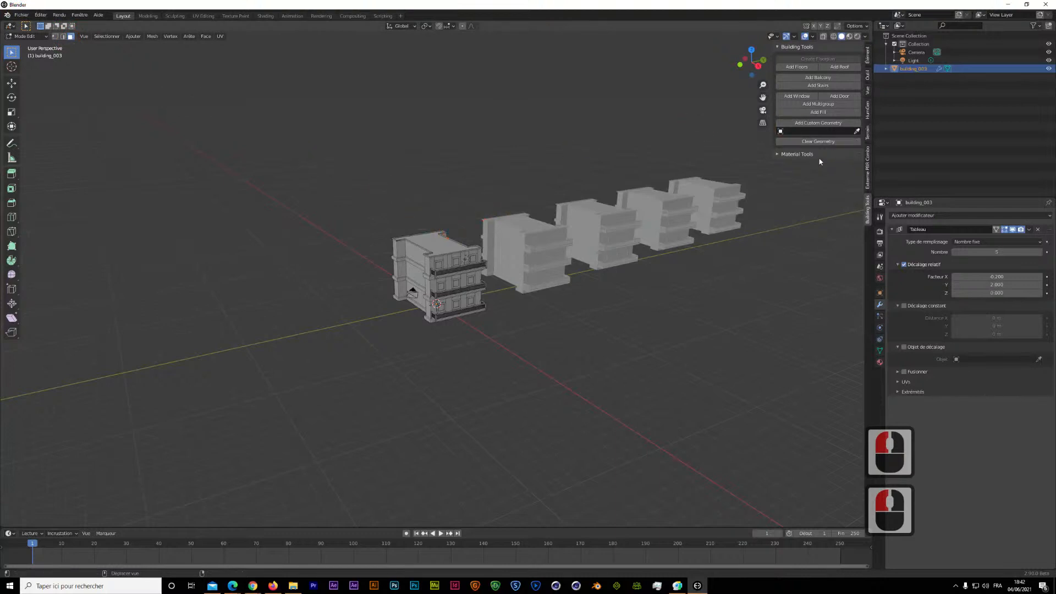
- Create a new material on the building and assign another new material to the roof face map
click(778, 156)
click(792, 188)
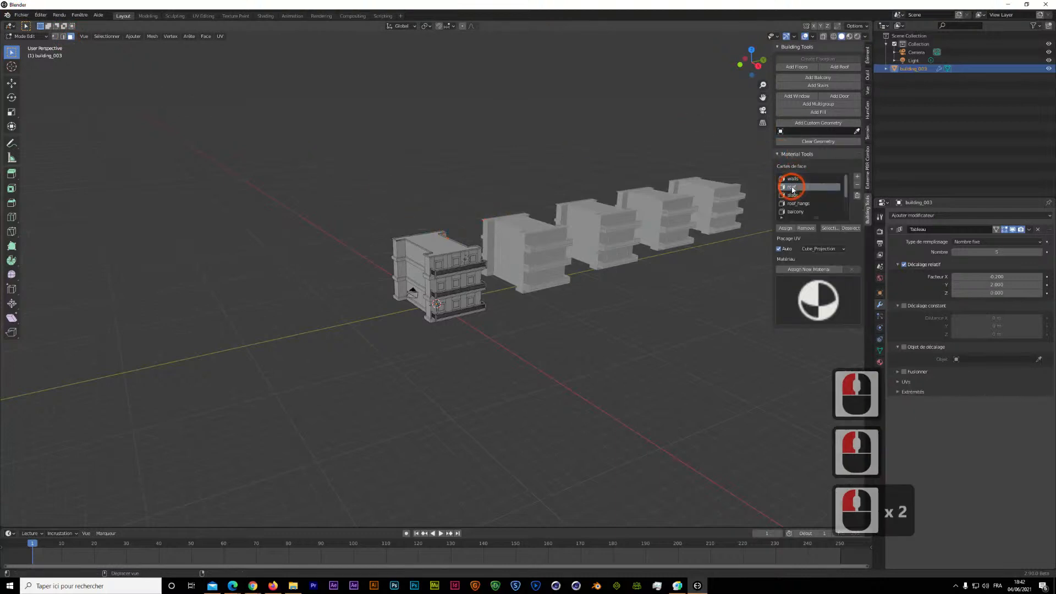
click(879, 362)
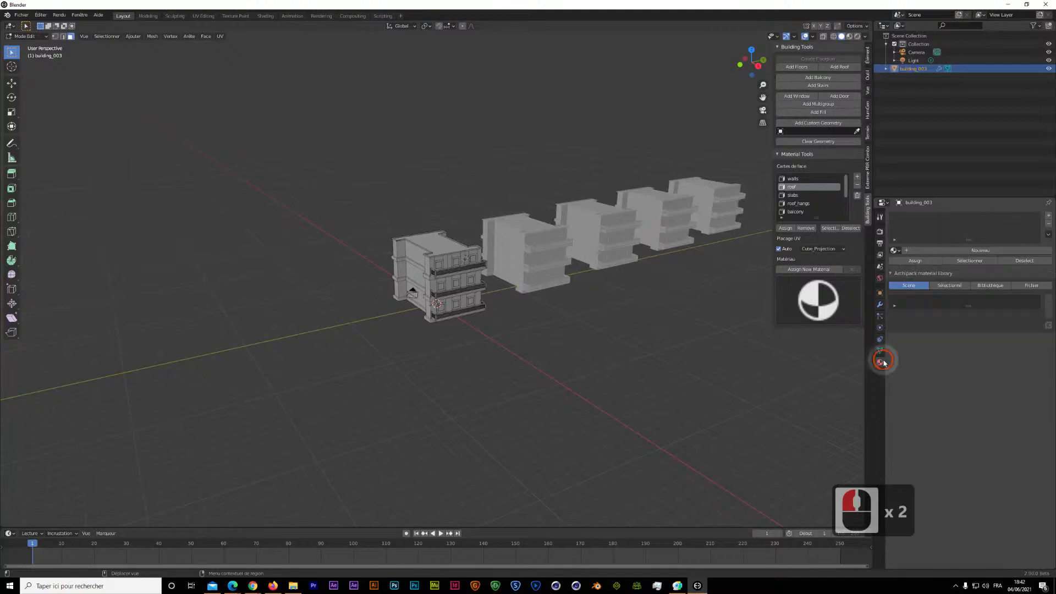
click(912, 251)
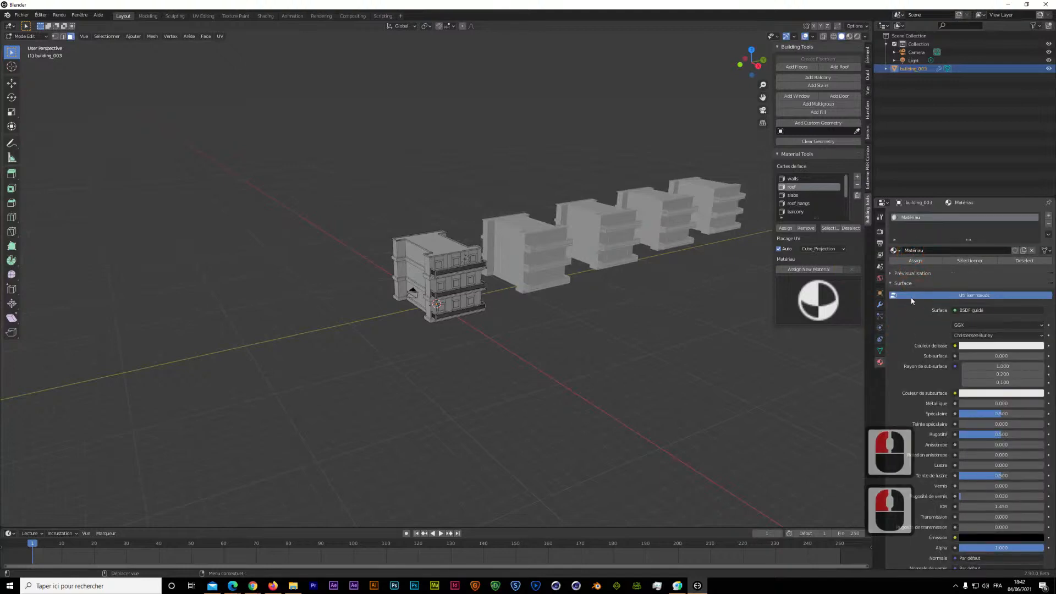
click(812, 269)
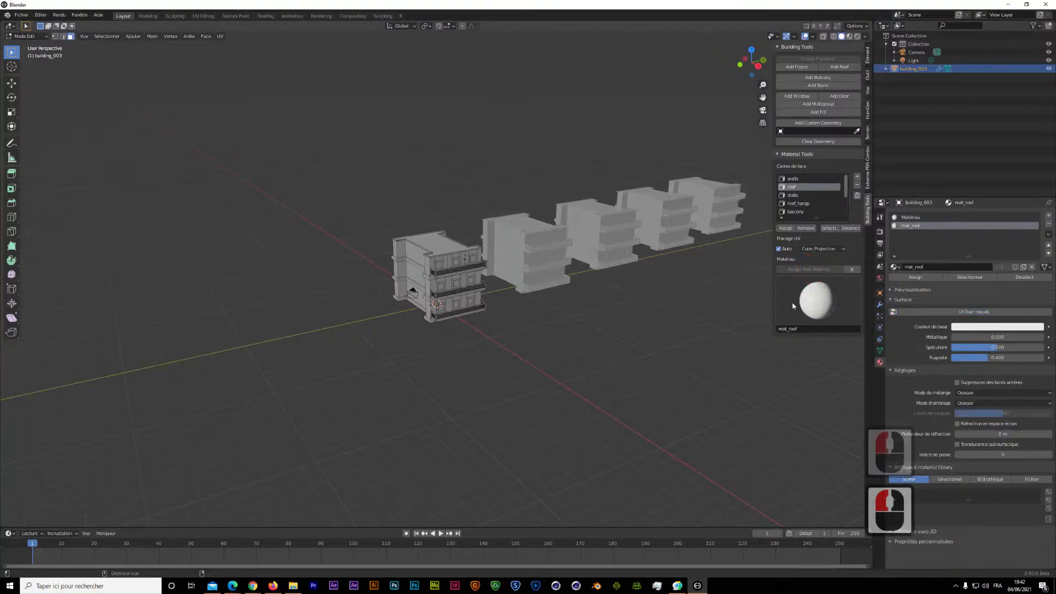
- Show the viewport in material preview and set the base colour of the building's general material Matériau to blue
scroll(469, 208, up, 4)
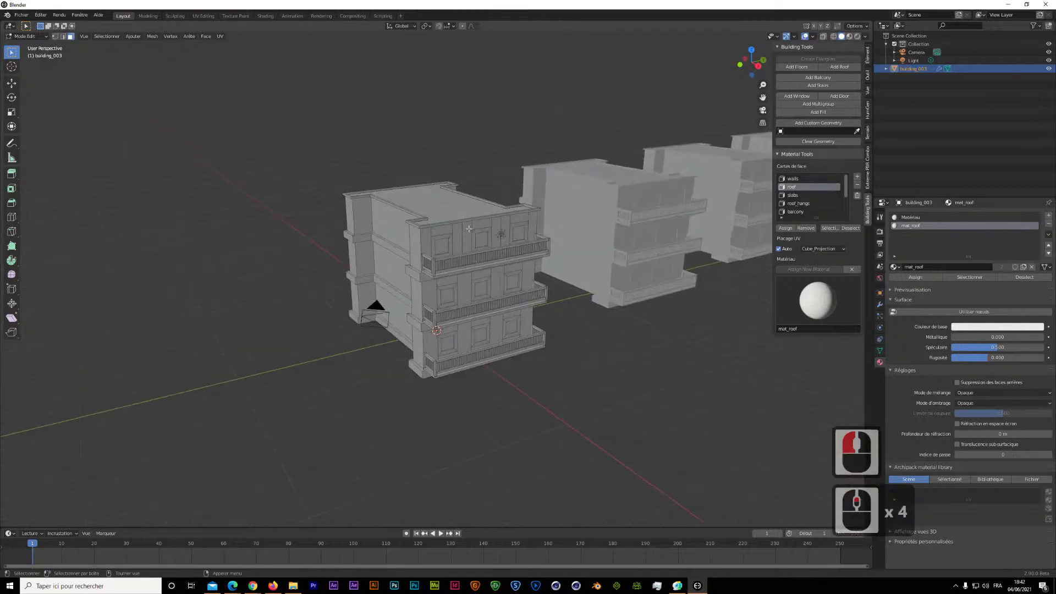
click(849, 36)
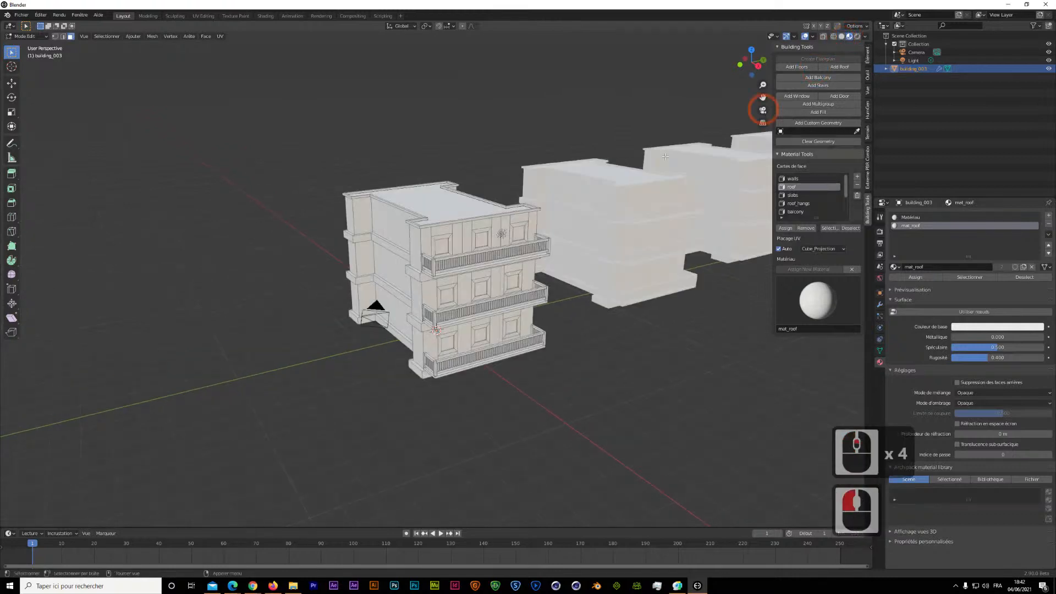
click(395, 240)
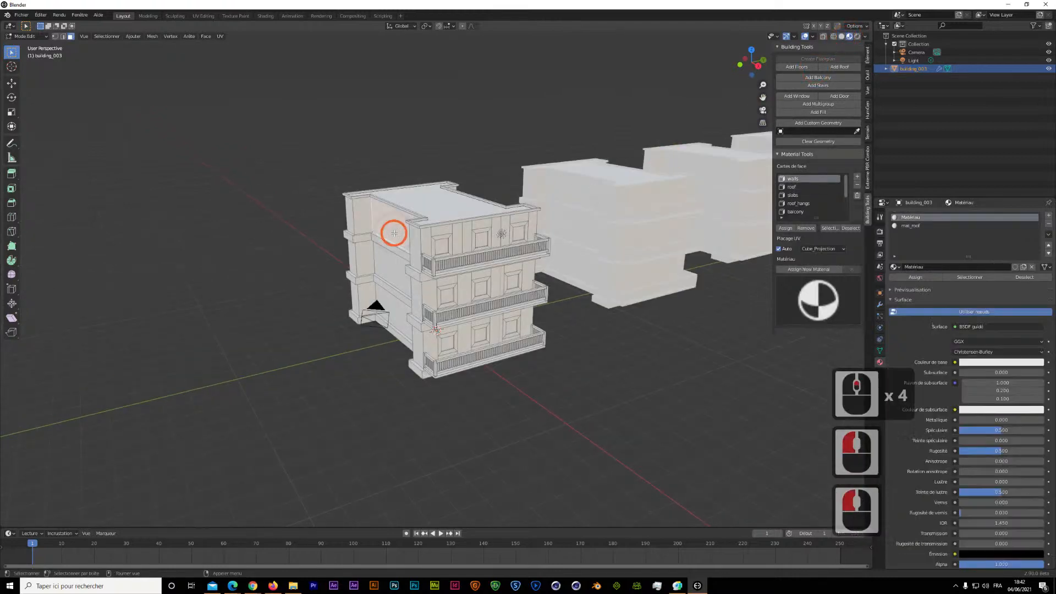
click(898, 267)
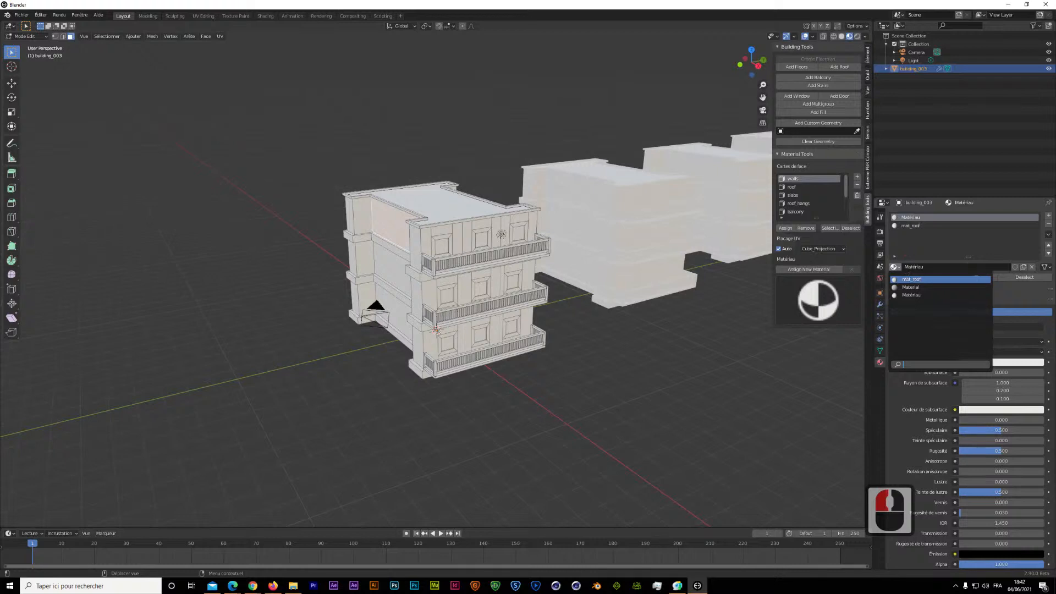
click(1000, 362)
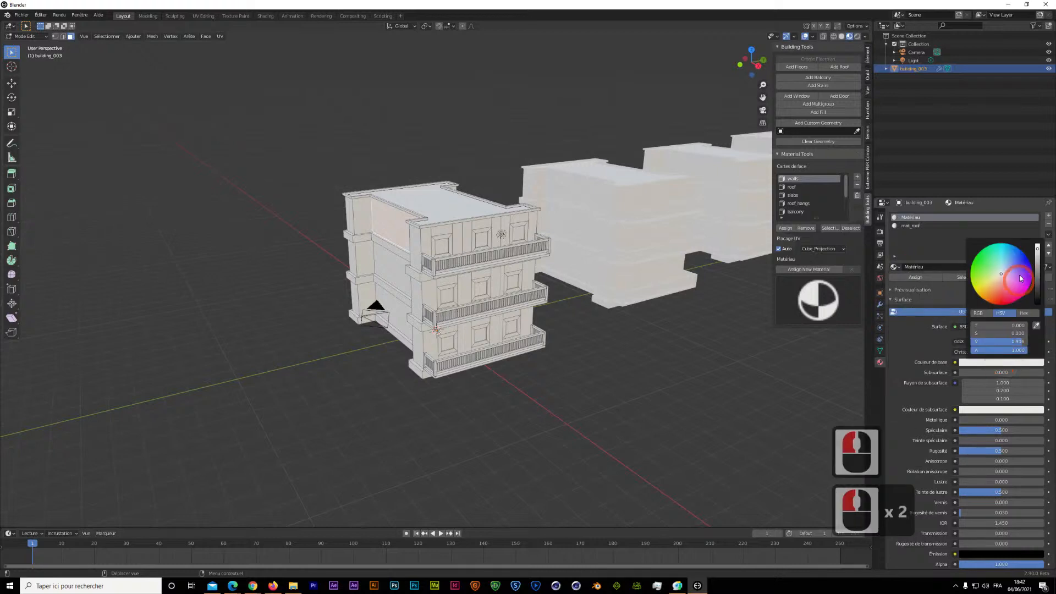
drag(1020, 278, 1017, 259)
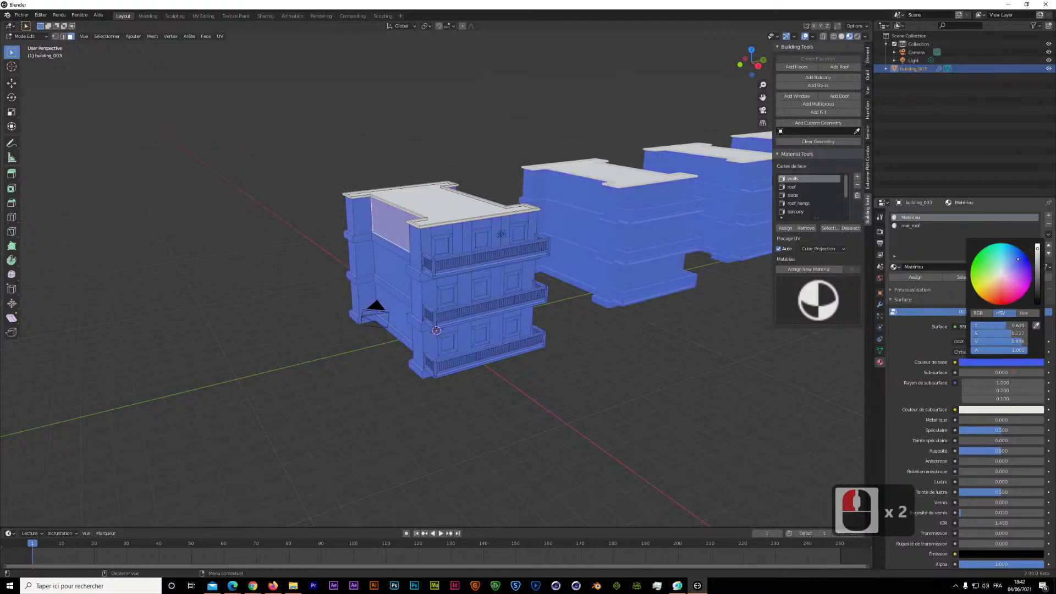
click(902, 255)
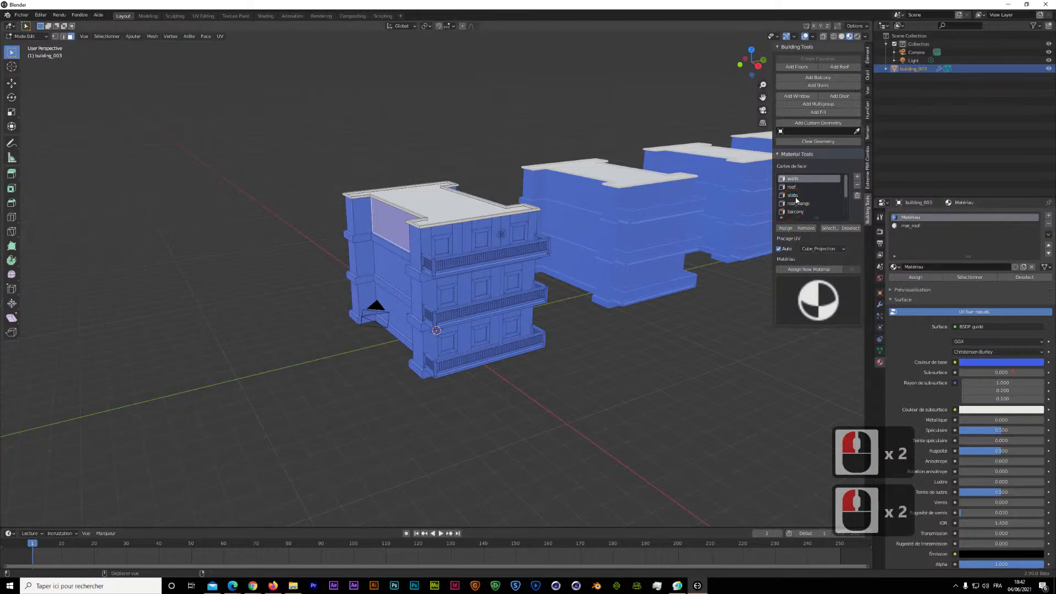
- Try to assign the mat_roof material to the slabs face map
click(795, 196)
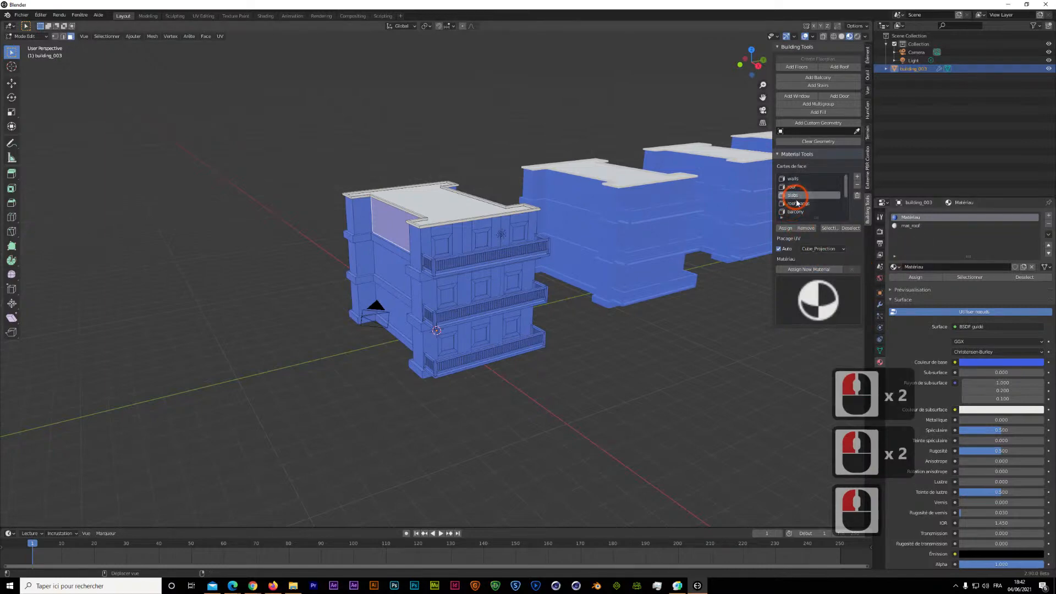
click(907, 226)
click(785, 229)
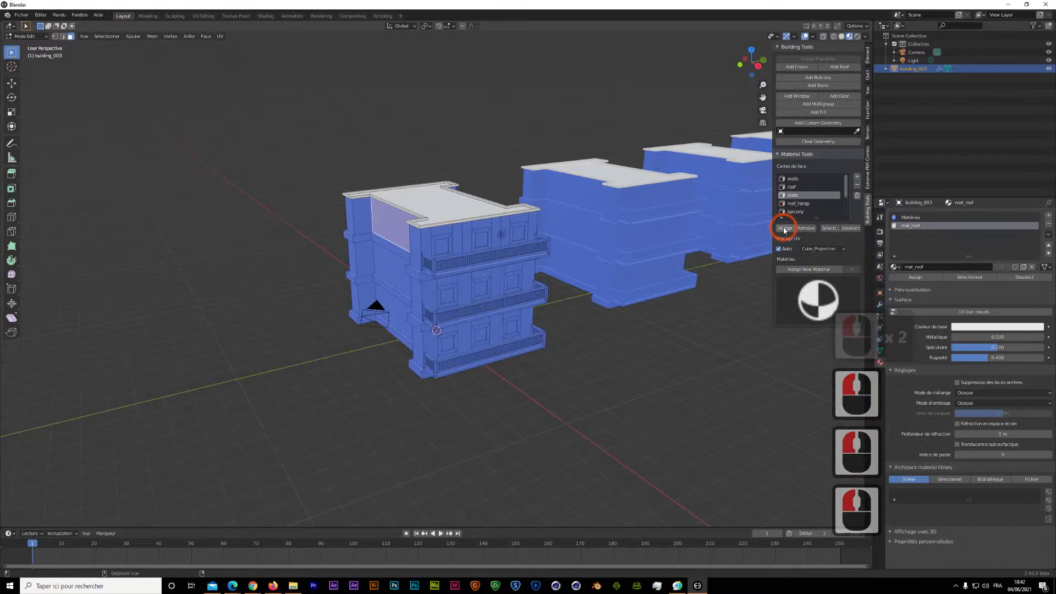
- Assign a new material to the walls face map
click(794, 179)
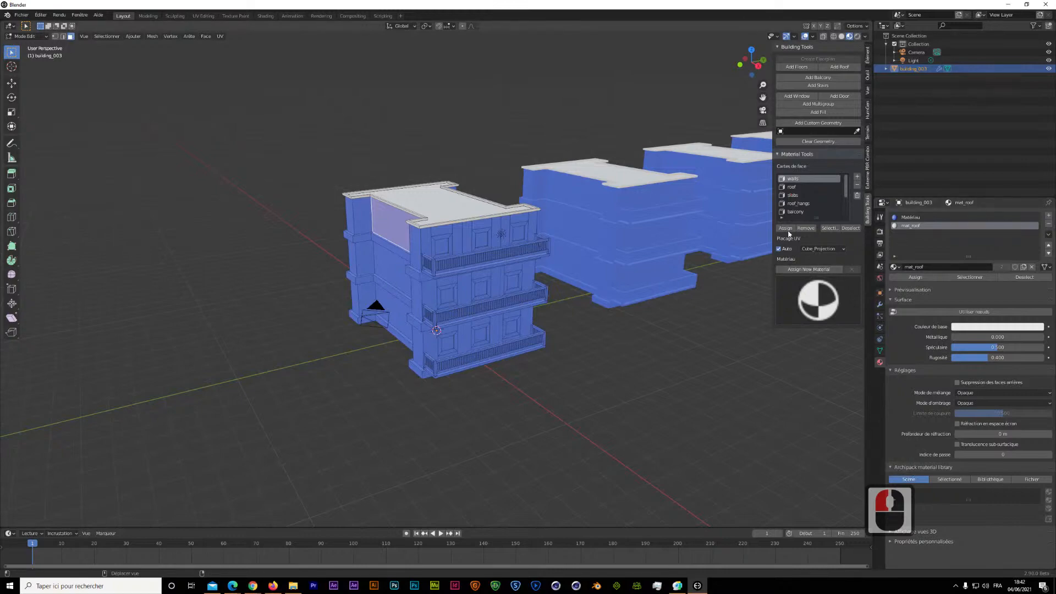
click(794, 268)
click(792, 270)
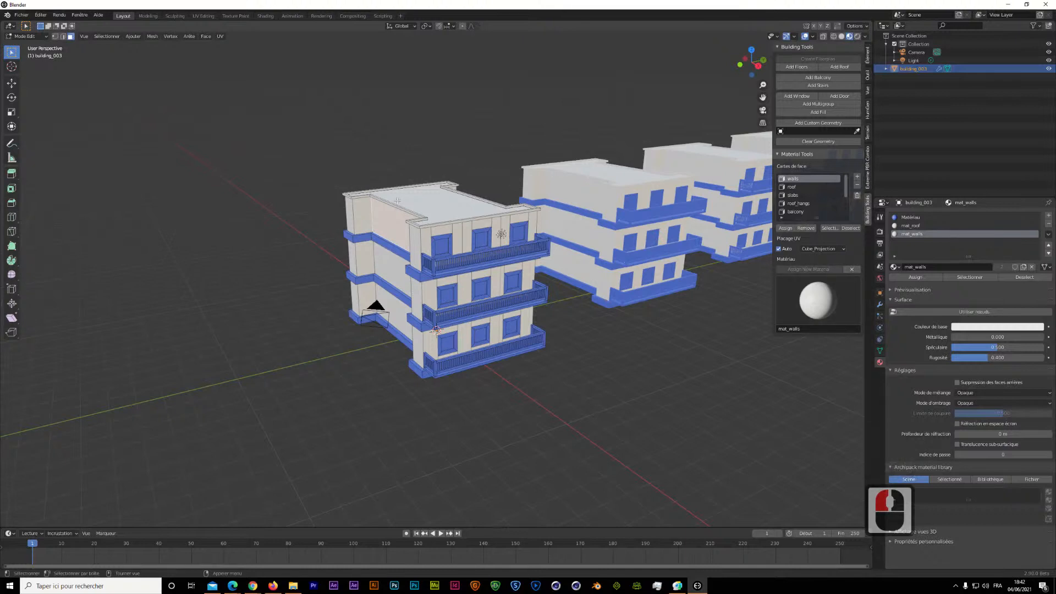
- Select the first building's roof face, inspect the row of coloured buildings and switch to the Edge browser
click(423, 197)
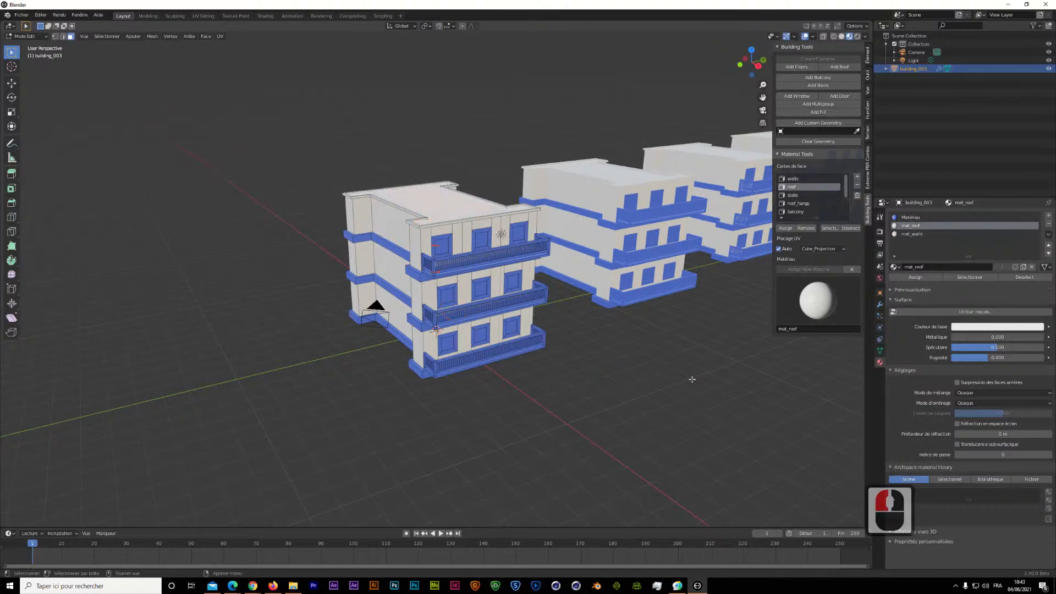
shift+middle_drag(580, 288, 382, 370)
scroll(381, 371, up, 2)
click(382, 370)
scroll(397, 330, down, 4)
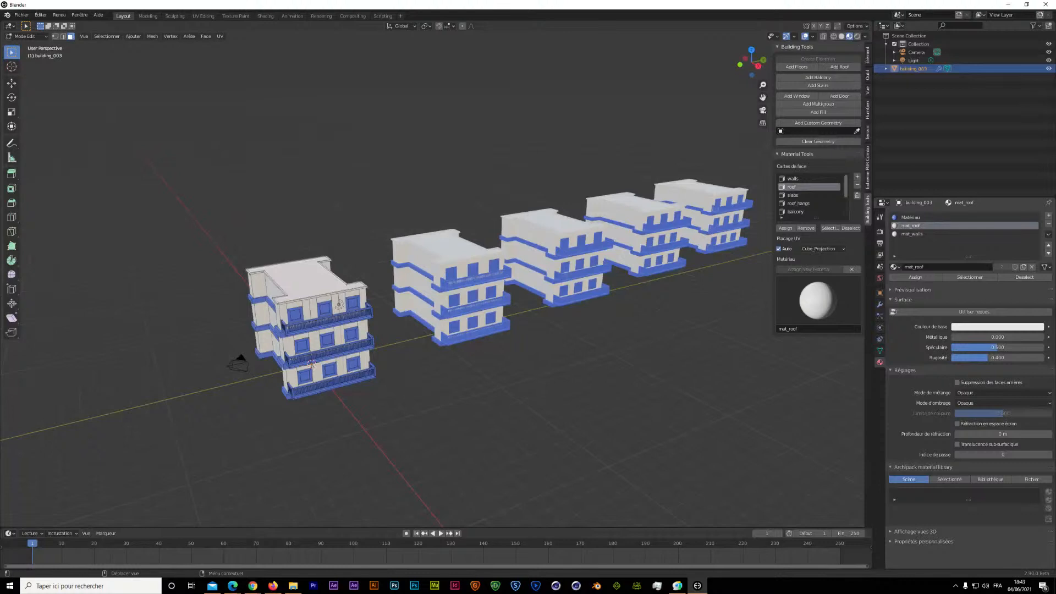
click(233, 585)
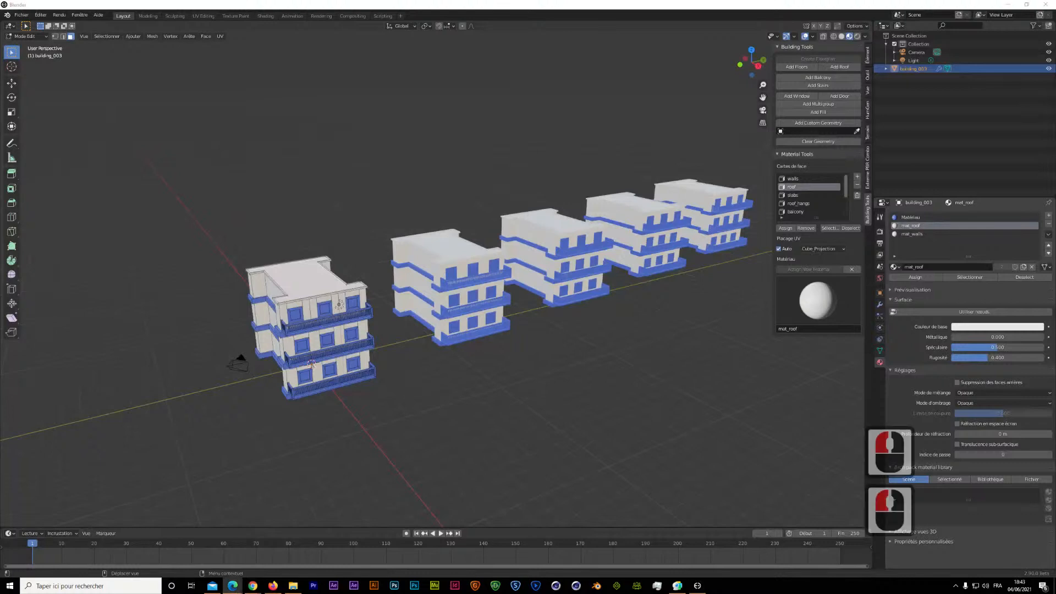